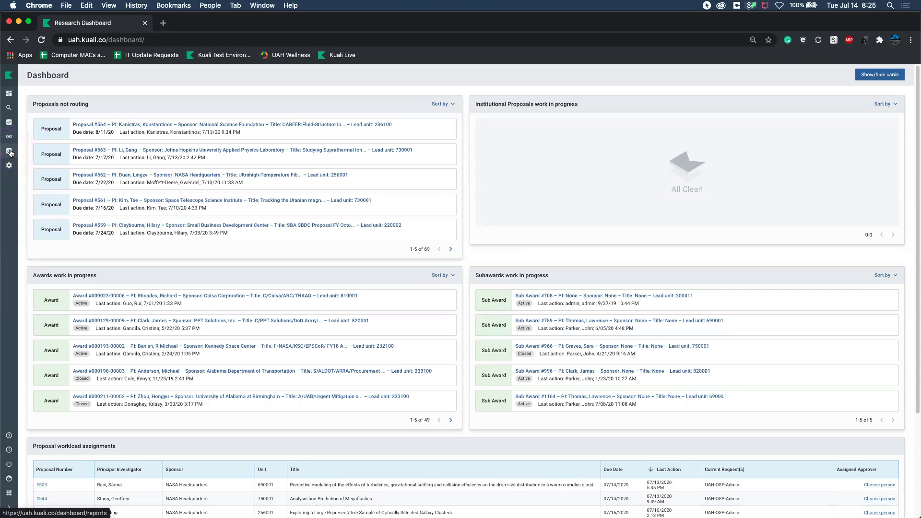
Step: Expand the navigation menu and open the Reports page
{"action": "left_click", "coordinate": [9, 507]}
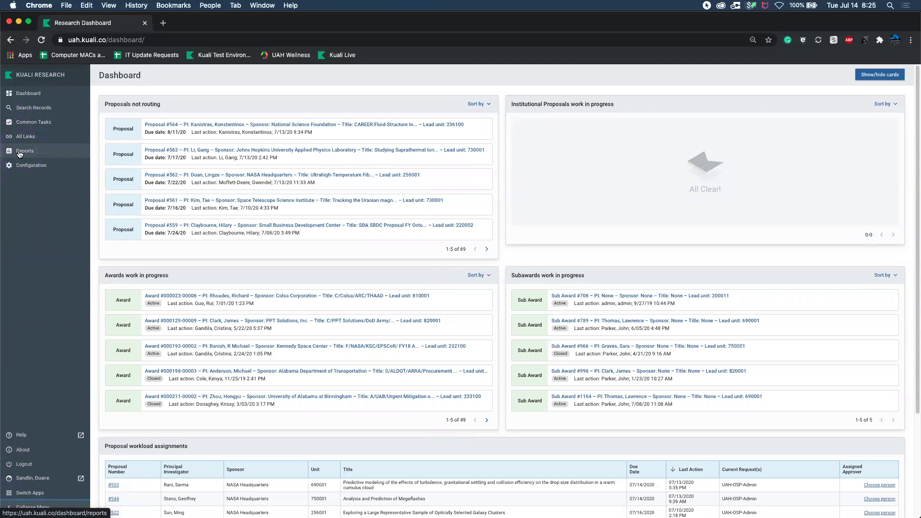
{"action": "left_click", "coordinate": [20, 154]}
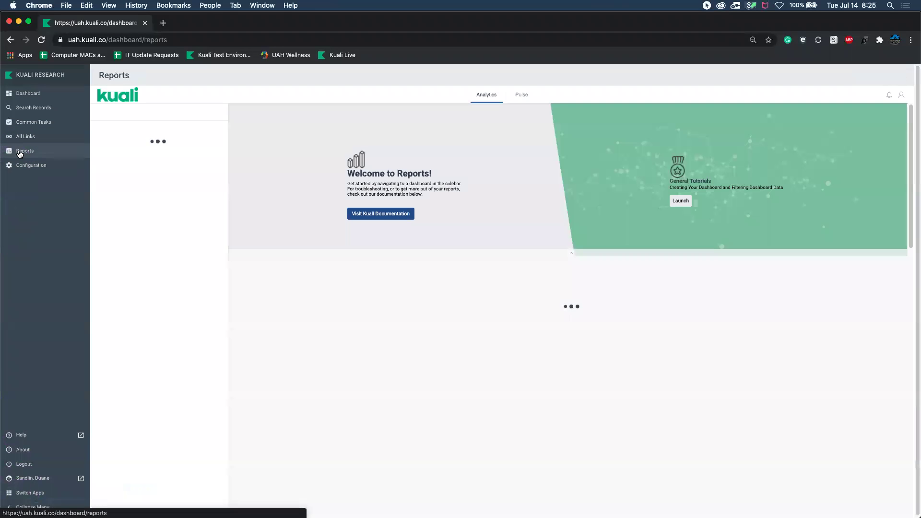
{"action": "left_click", "coordinate": [126, 137]}
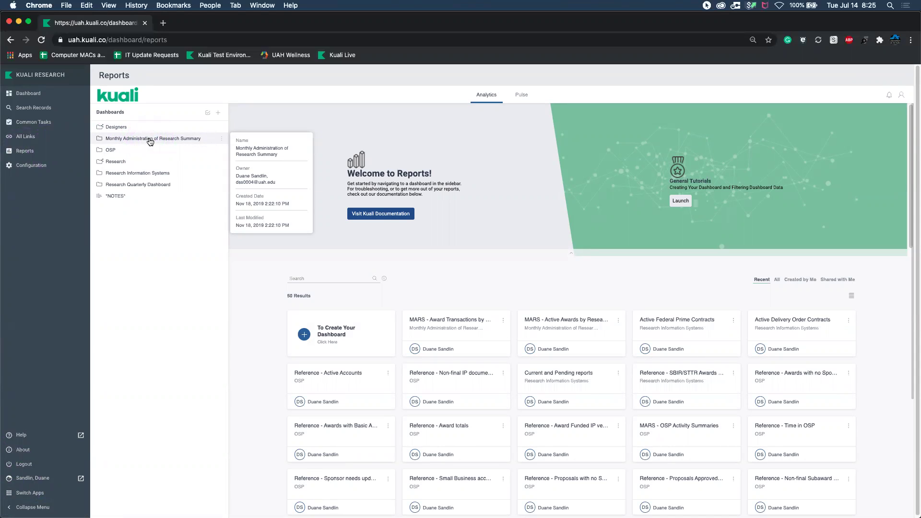
Step: Open the MARS - Award Transactions by Lead Unit dashboard in the Monthly Administration of Research Summary folder
{"action": "left_click", "coordinate": [150, 140]}
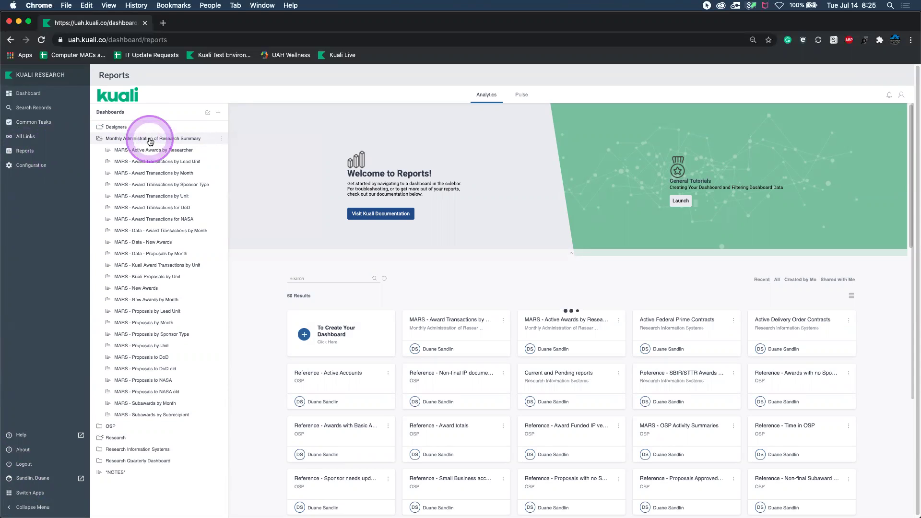
{"action": "left_click", "coordinate": [154, 164]}
{"action": "mouse_move", "coordinate": [155, 167]}
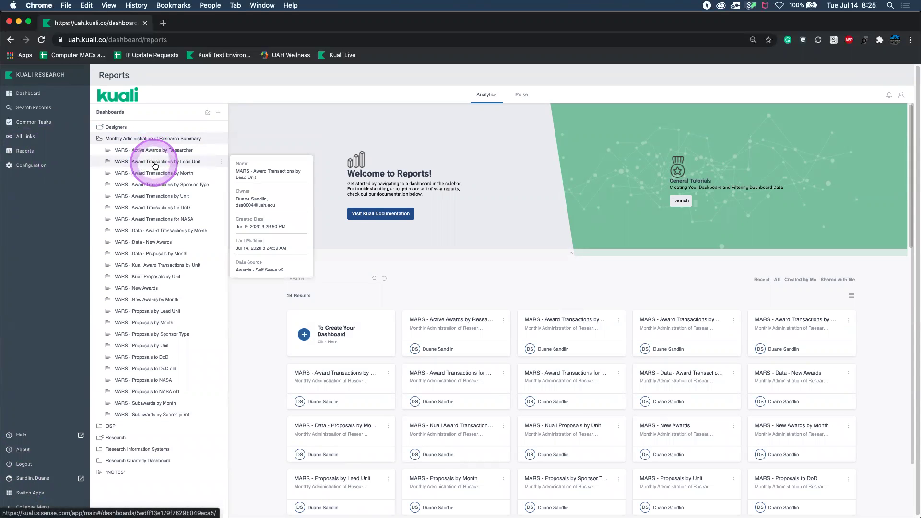
{"action": "left_click", "coordinate": [155, 167]}
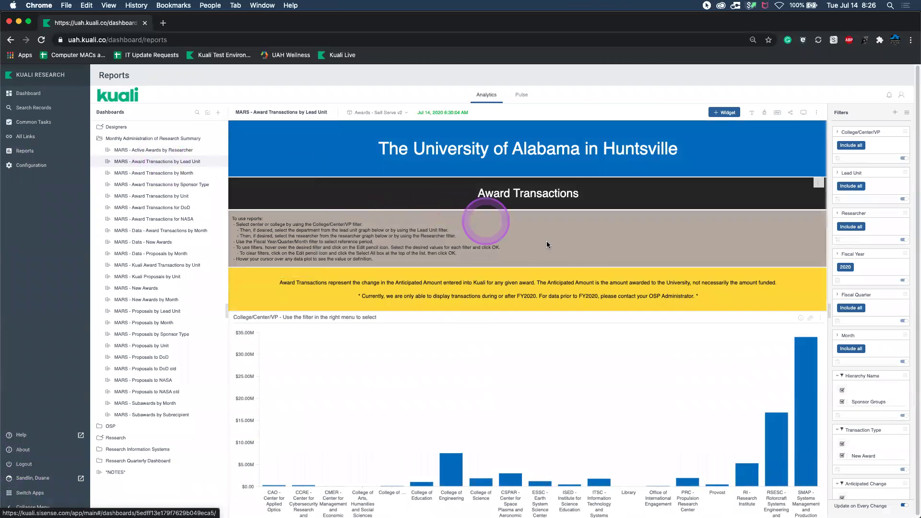
Step: Review the dashboard's instructions, its college, lead unit, researcher, monthly, cumulative and sponsor type charts, and the Transactions Processed table
{"action": "scroll", "coordinate": [583, 244], "scroll_direction": "down", "scroll_amount": 1}
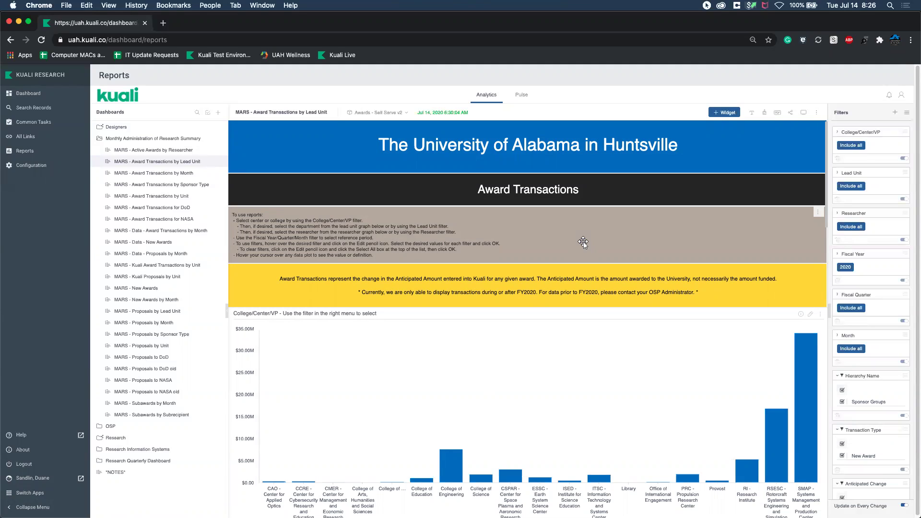
{"action": "left_click_drag", "start_coordinate": [582, 242], "coordinate": [518, 227]}
{"action": "left_click_drag", "start_coordinate": [518, 227], "coordinate": [530, 228]}
{"action": "scroll", "coordinate": [530, 228], "scroll_direction": "down", "scroll_amount": 2}
{"action": "scroll", "coordinate": [530, 228], "scroll_direction": "down", "scroll_amount": 3}
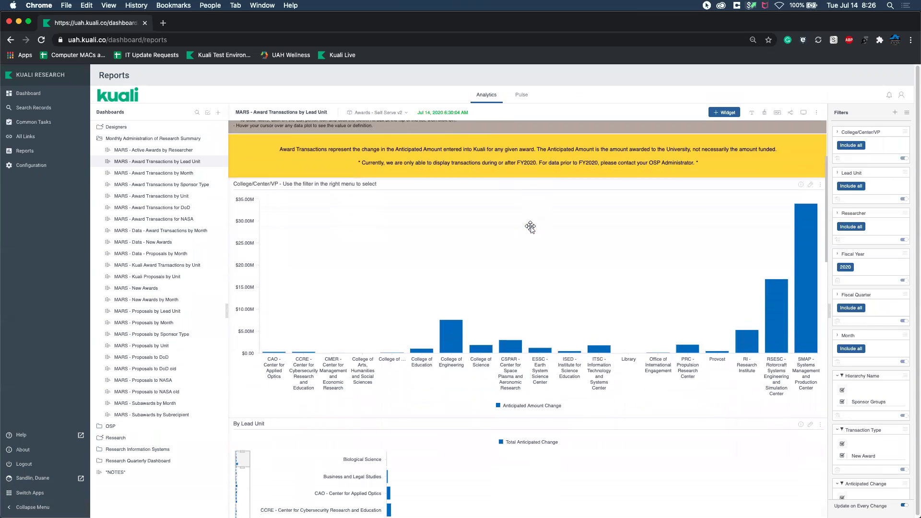
{"action": "scroll", "coordinate": [530, 228], "scroll_direction": "down", "scroll_amount": 1}
{"action": "mouse_move", "coordinate": [368, 235]}
{"action": "left_mouse_down"}
{"action": "mouse_move", "coordinate": [349, 243]}
{"action": "mouse_move", "coordinate": [657, 242]}
{"action": "left_mouse_up"}
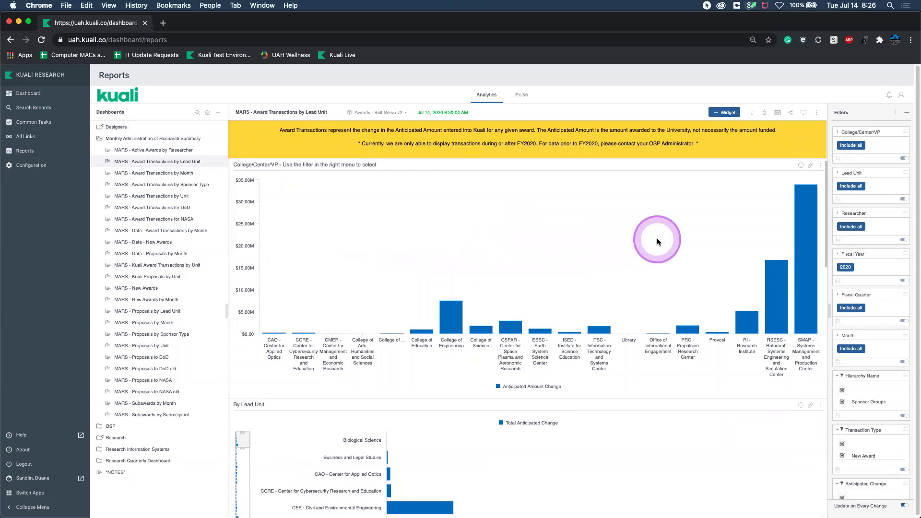
{"action": "scroll", "coordinate": [657, 239], "scroll_direction": "down", "scroll_amount": 6}
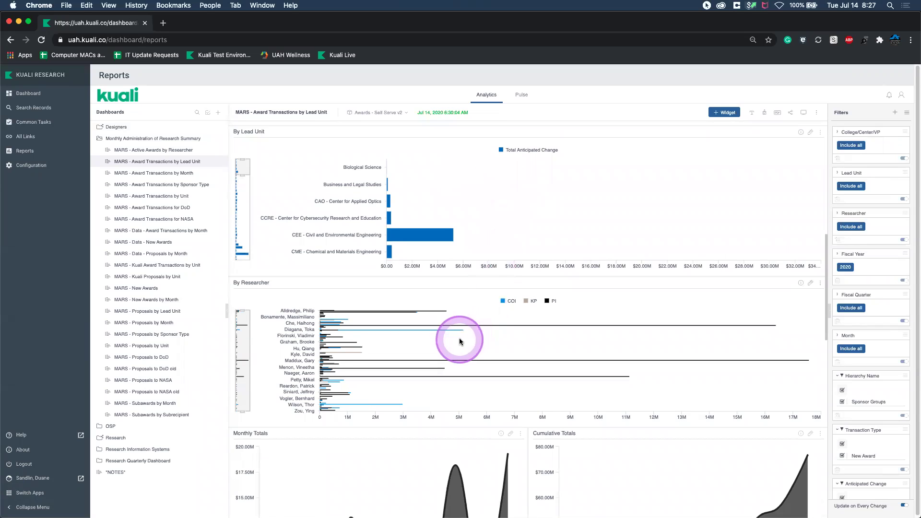
{"action": "scroll", "coordinate": [546, 311], "scroll_direction": "down", "scroll_amount": 3}
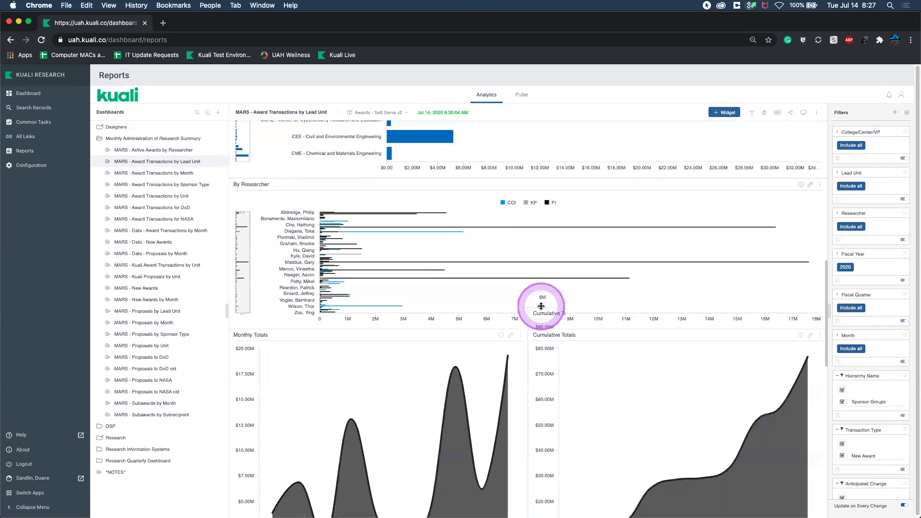
{"action": "scroll", "coordinate": [541, 306], "scroll_direction": "down", "scroll_amount": 3}
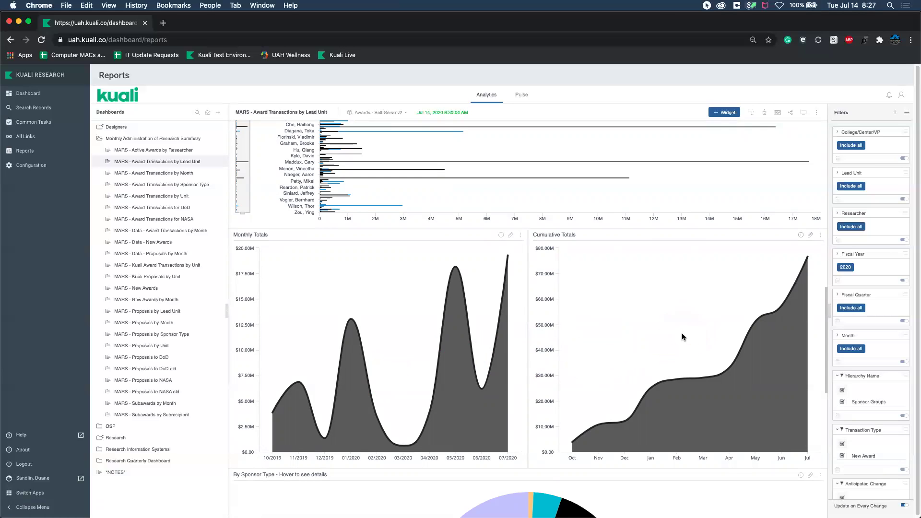
{"action": "scroll", "coordinate": [682, 337], "scroll_direction": "down", "scroll_amount": 4}
{"action": "scroll", "coordinate": [682, 334], "scroll_direction": "down", "scroll_amount": 1}
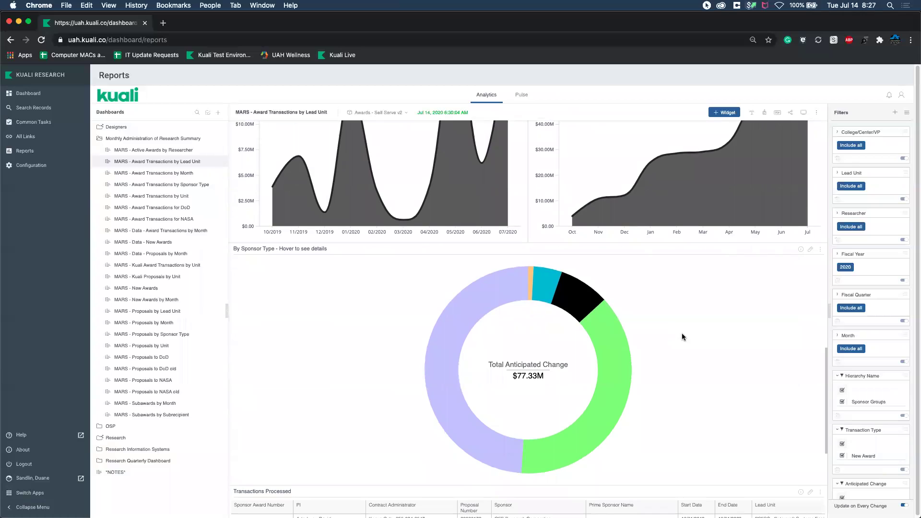
{"action": "scroll", "coordinate": [682, 335], "scroll_direction": "down", "scroll_amount": 5}
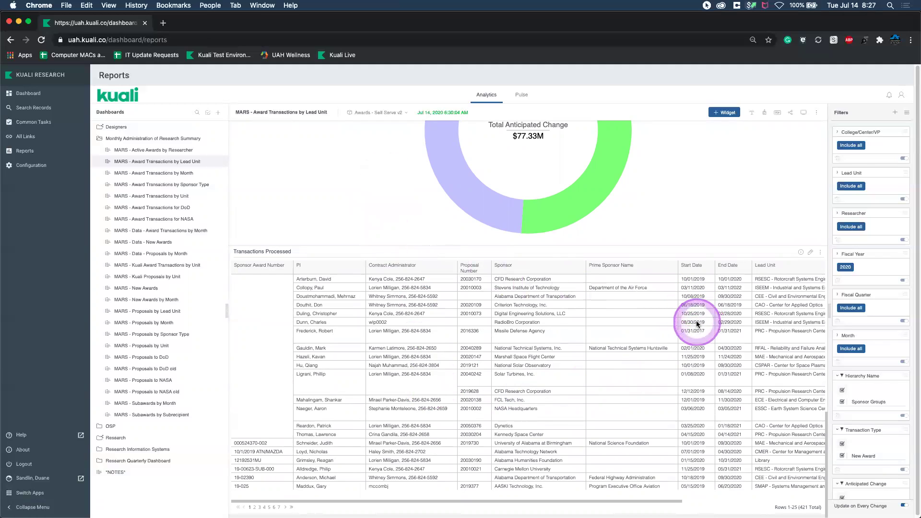
Step: Look at the download formats offered for the Transactions Processed table without exporting it
{"action": "left_click", "coordinate": [821, 255]}
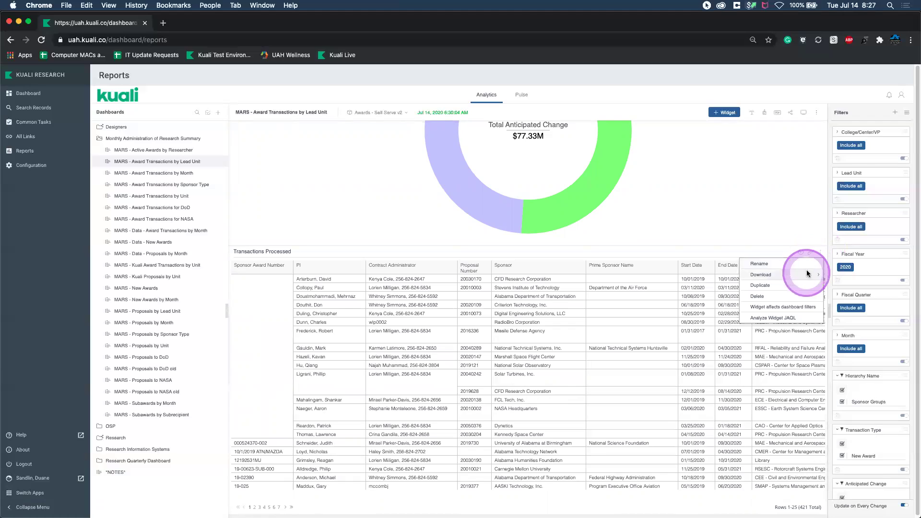
{"action": "mouse_move", "coordinate": [806, 276]}
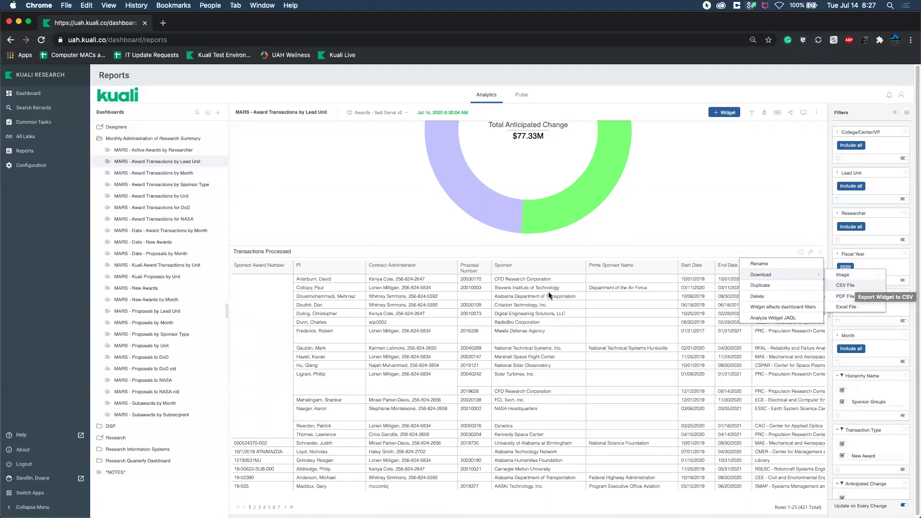
{"action": "left_click", "coordinate": [344, 236]}
Step: Return to the College/Center/VP chart, then collapse the filters pane and expand it again
{"action": "scroll", "coordinate": [344, 236], "scroll_direction": "up", "scroll_amount": 15}
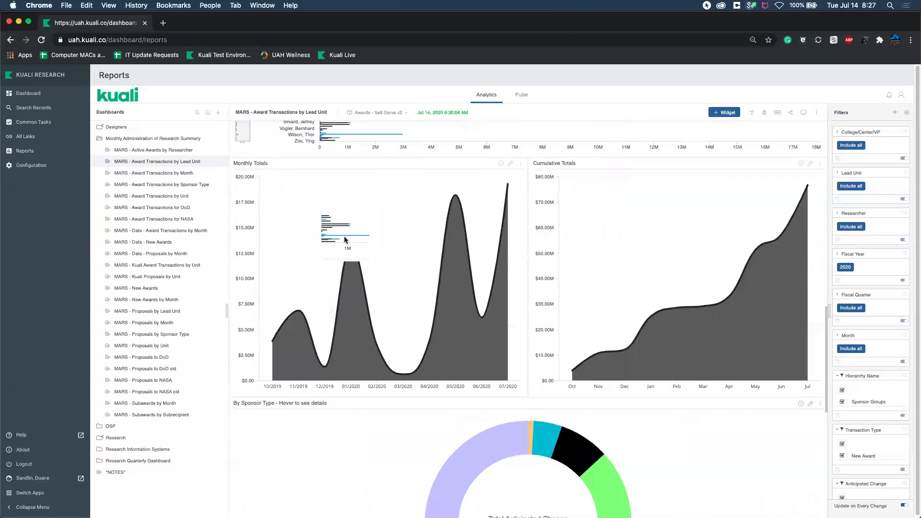
{"action": "scroll", "coordinate": [408, 269], "scroll_direction": "down", "scroll_amount": 2}
{"action": "left_click", "coordinate": [408, 269]}
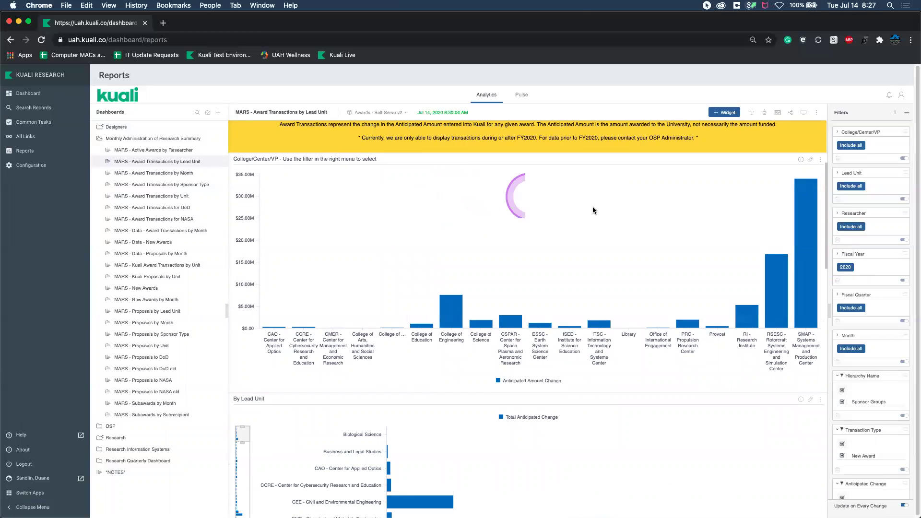
{"action": "mouse_move", "coordinate": [889, 132]}
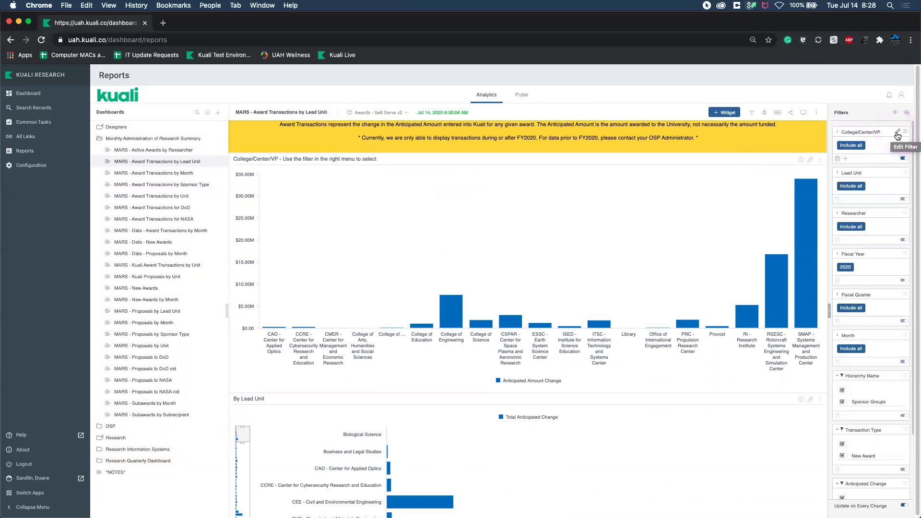
{"action": "left_click", "coordinate": [830, 311]}
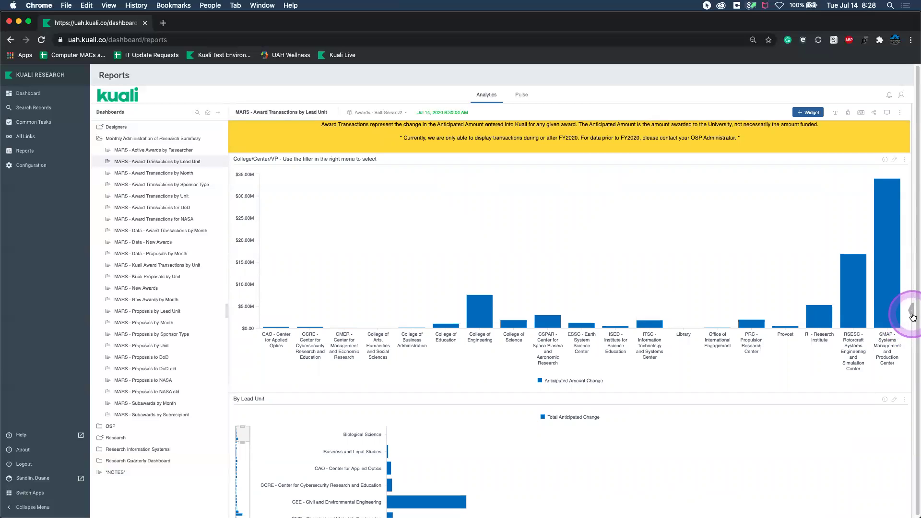
{"action": "left_click", "coordinate": [911, 316]}
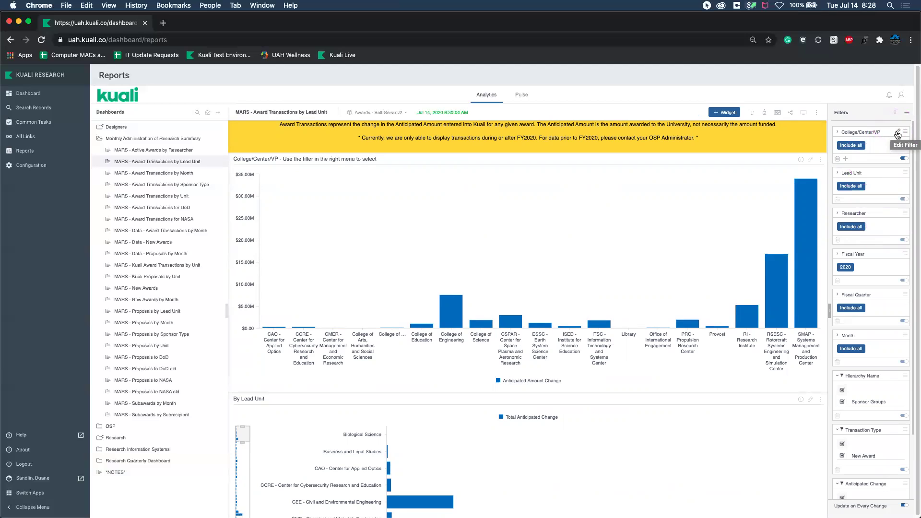
Step: Restrict the College/Center/VP filter to College of Engineering only and apply it
{"action": "left_click", "coordinate": [898, 134]}
{"action": "left_click", "coordinate": [749, 153]}
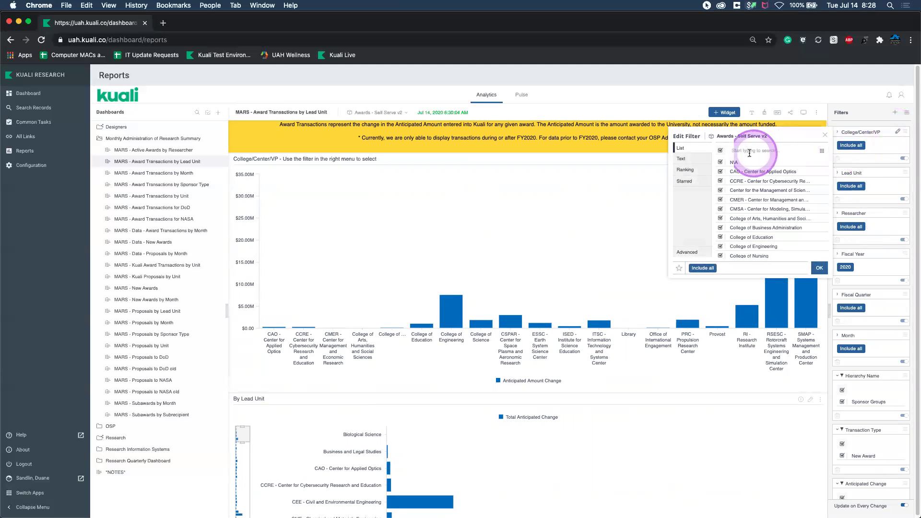
{"action": "left_click", "coordinate": [720, 152]}
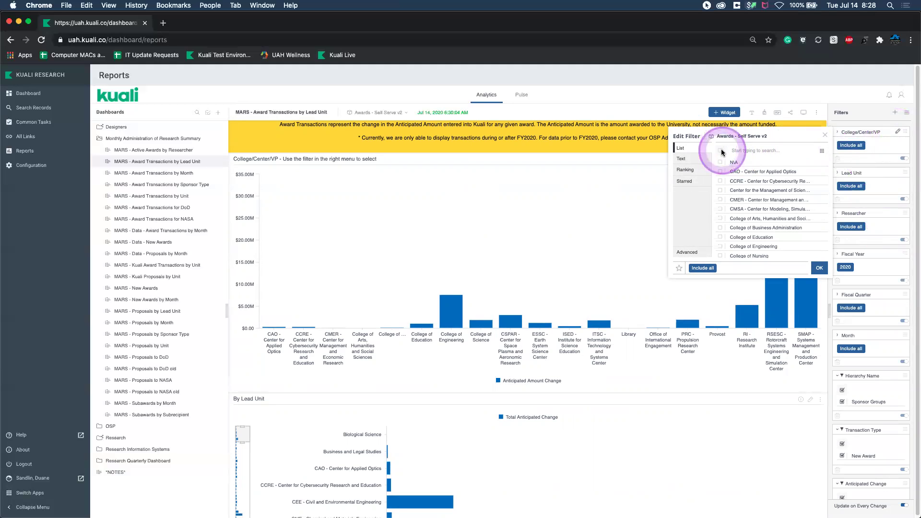
{"action": "left_click", "coordinate": [721, 247]}
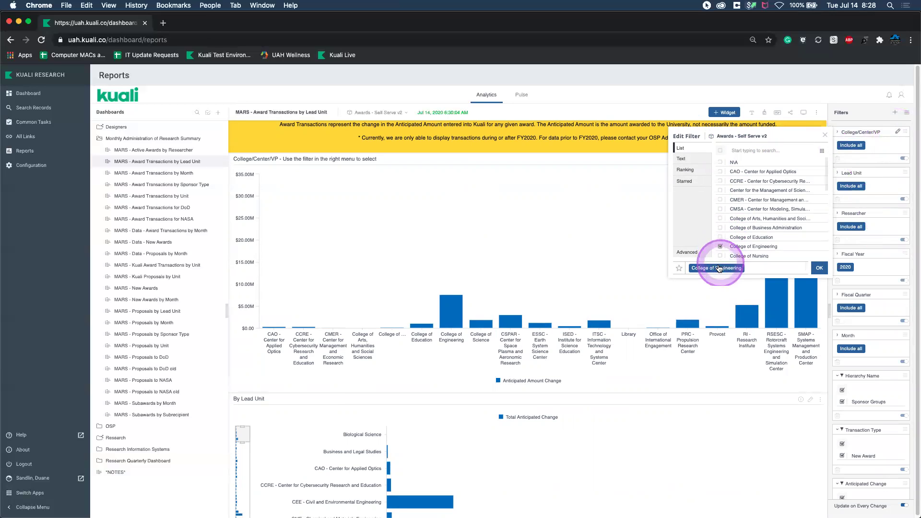
{"action": "left_click", "coordinate": [821, 268]}
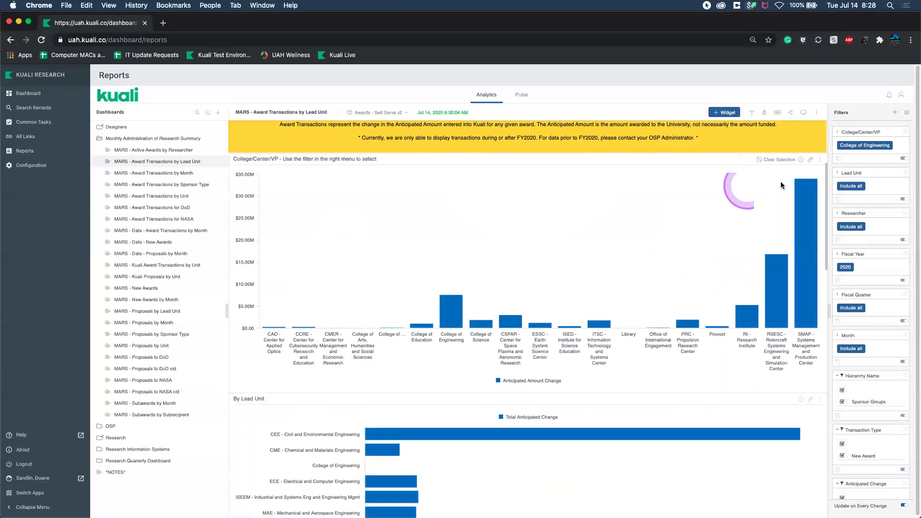
Step: Review the lead unit, researcher, totals and sponsor type charts and the transactions table for the College of Engineering
{"action": "scroll", "coordinate": [609, 242], "scroll_direction": "down", "scroll_amount": 4}
{"action": "scroll", "coordinate": [608, 249], "scroll_direction": "down", "scroll_amount": 4}
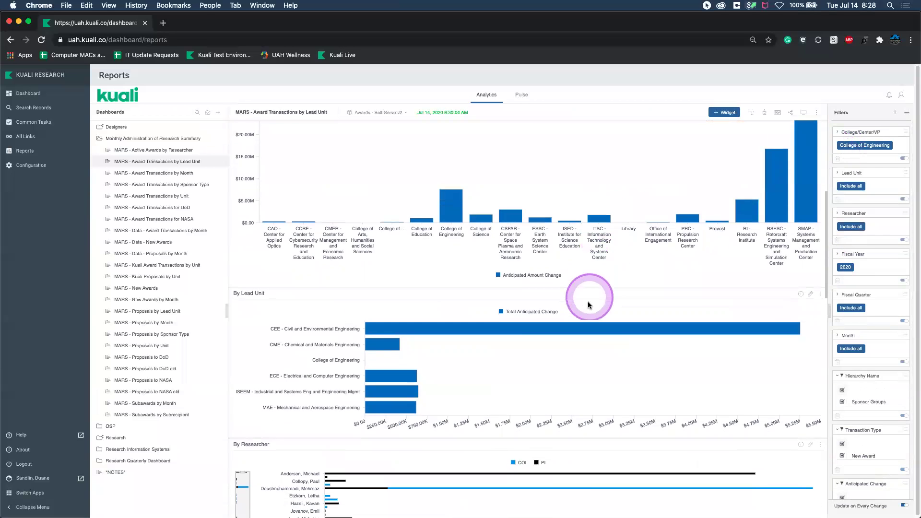
{"action": "mouse_move", "coordinate": [379, 281]}
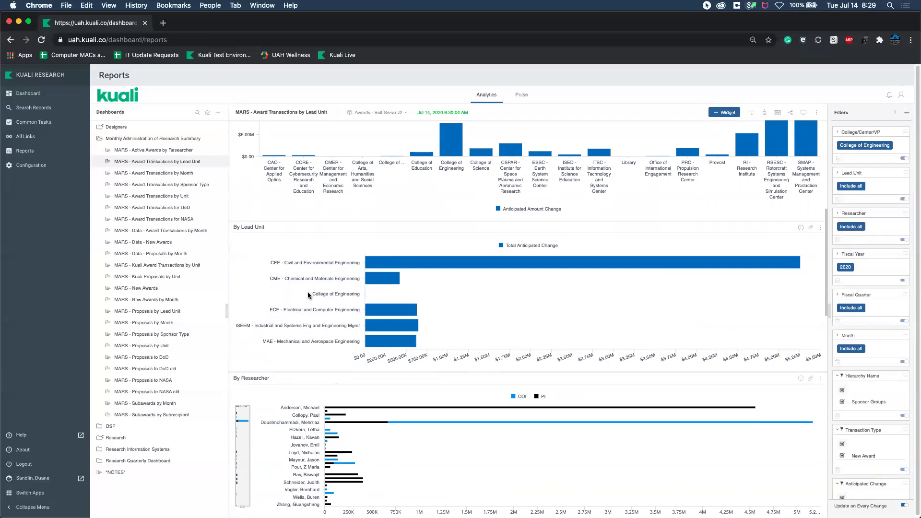
{"action": "scroll", "coordinate": [307, 291], "scroll_direction": "down", "scroll_amount": 3}
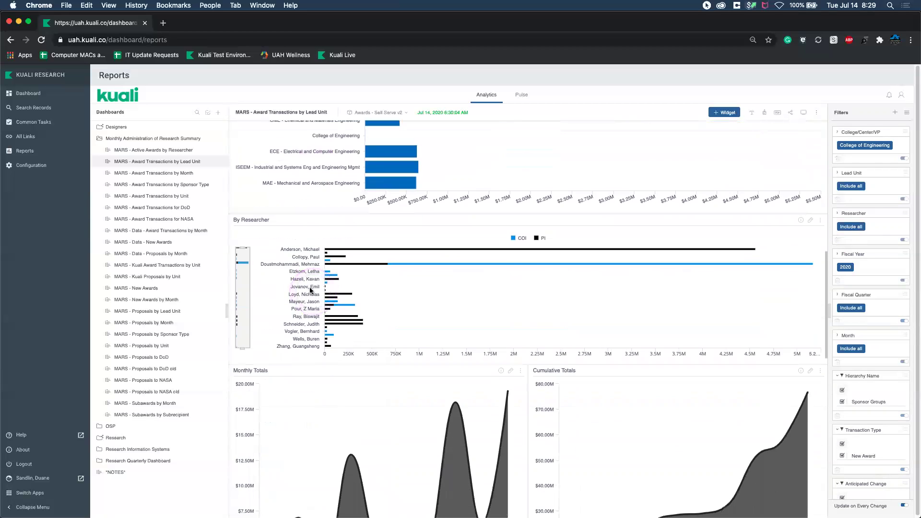
{"action": "scroll", "coordinate": [297, 263], "scroll_direction": "up", "scroll_amount": 2}
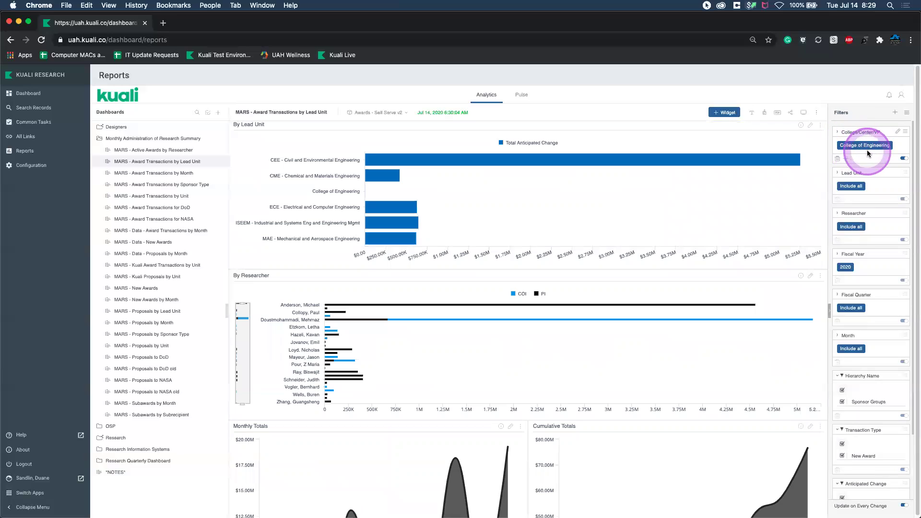
{"action": "scroll", "coordinate": [309, 364], "scroll_direction": "down", "scroll_amount": 5}
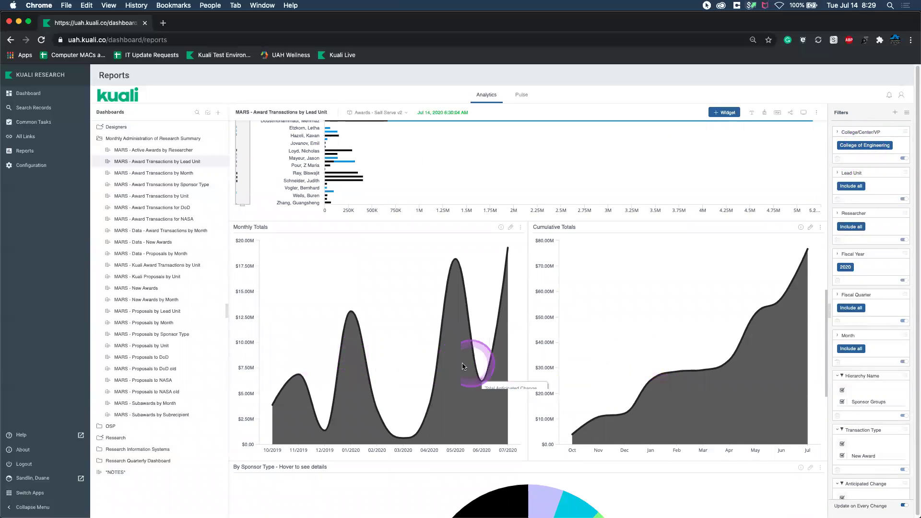
{"action": "scroll", "coordinate": [408, 356], "scroll_direction": "down", "scroll_amount": 6}
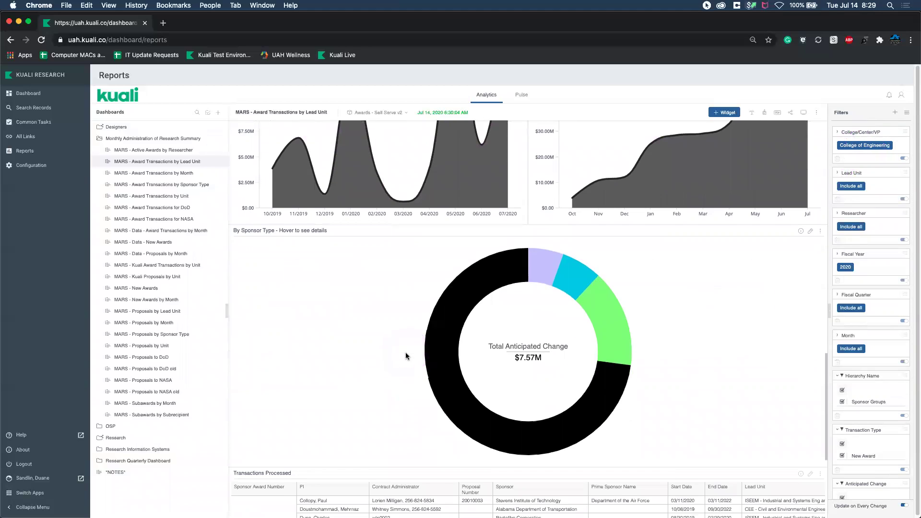
{"action": "scroll", "coordinate": [405, 355], "scroll_direction": "down", "scroll_amount": 5}
{"action": "left_click_drag", "start_coordinate": [365, 389], "coordinate": [395, 307]}
{"action": "scroll", "coordinate": [396, 307], "scroll_direction": "down", "scroll_amount": 2}
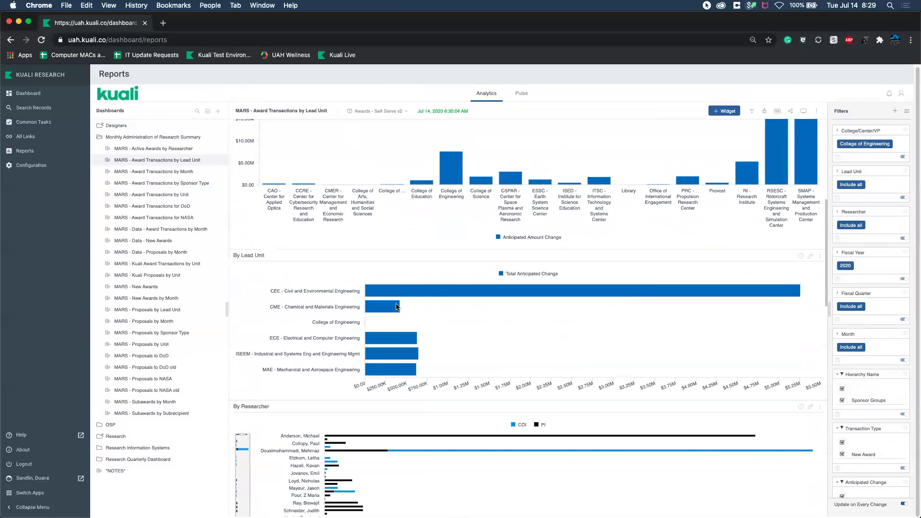
Step: Restrict the Lead Unit filter to CEE - Civil and Environmental Engineering only and apply it to the dashboard
{"action": "left_click", "coordinate": [899, 172]}
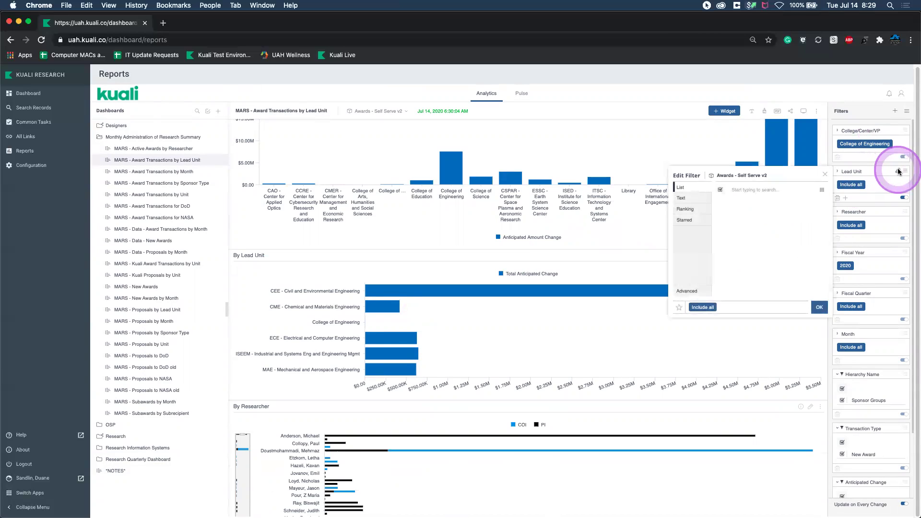
{"action": "left_click", "coordinate": [721, 190]}
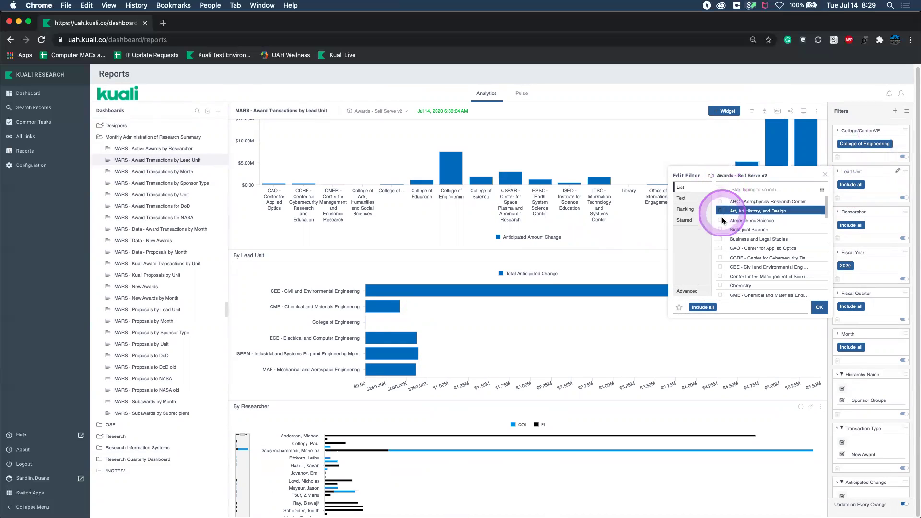
{"action": "left_click", "coordinate": [721, 265]}
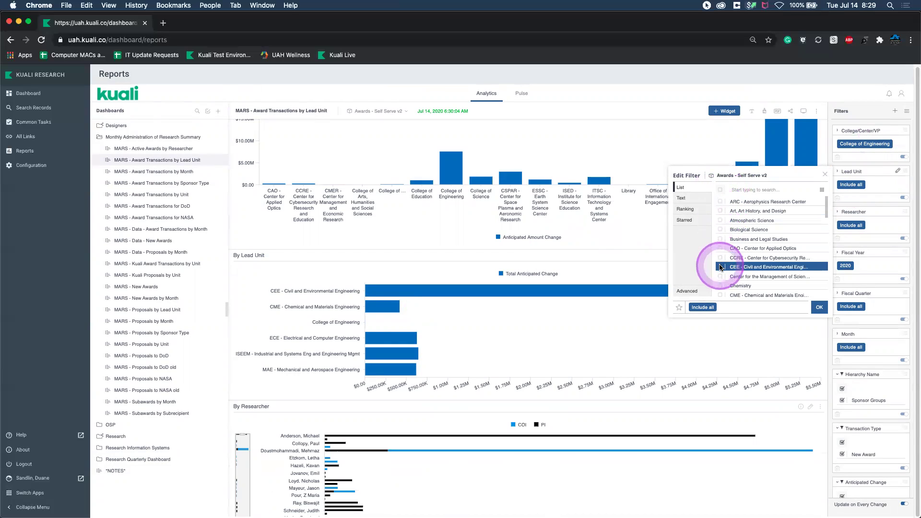
{"action": "left_click", "coordinate": [721, 268]}
{"action": "left_click", "coordinate": [820, 308]}
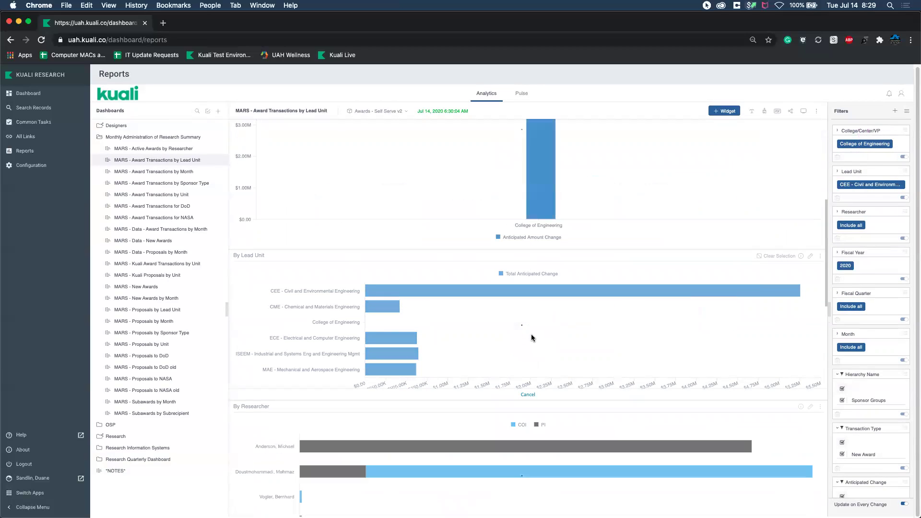
{"action": "left_click", "coordinate": [448, 291]}
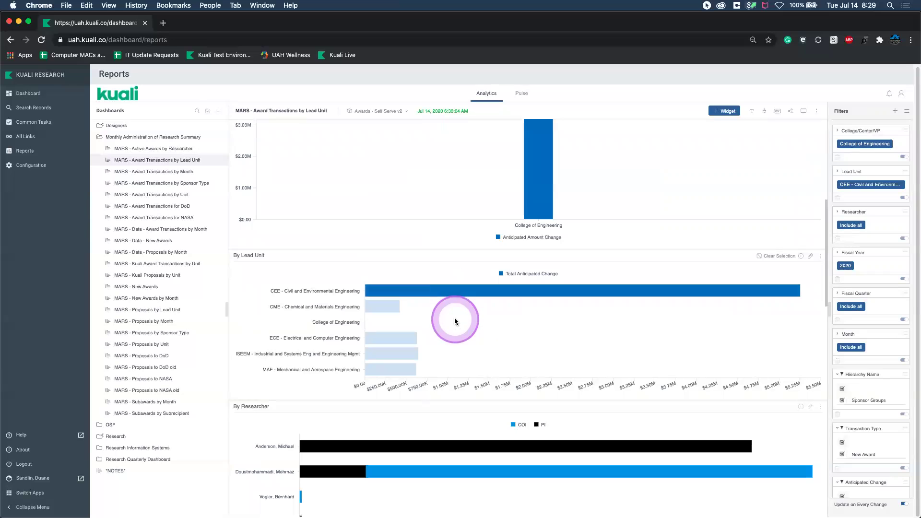
Step: Review the researcher and totals charts and the transactions table for the lead unit, and inspect the State and Federal segments of the sponsor type chart
{"action": "scroll", "coordinate": [452, 314], "scroll_direction": "down", "scroll_amount": 5}
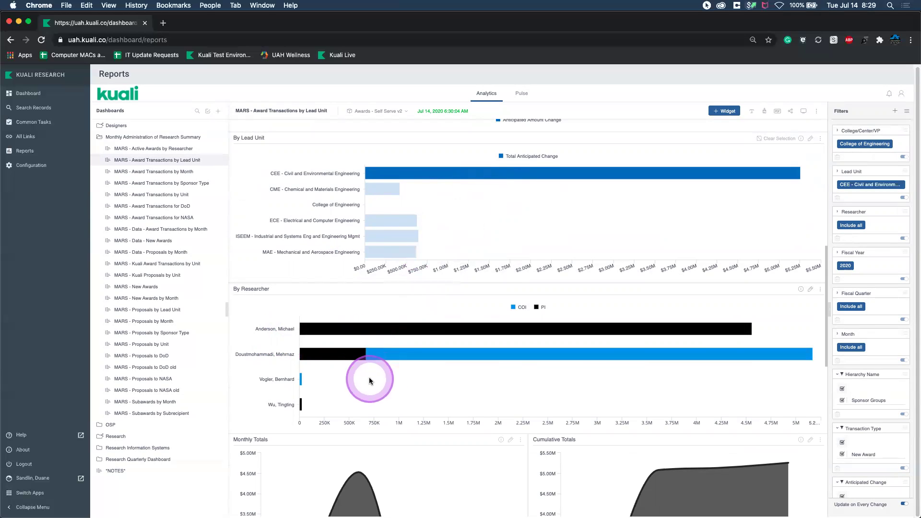
{"action": "scroll", "coordinate": [369, 381], "scroll_direction": "down", "scroll_amount": 14}
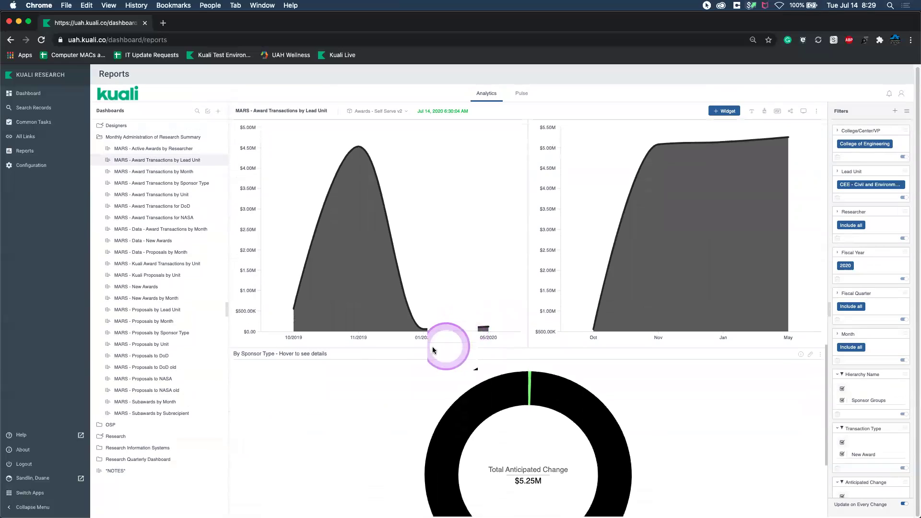
{"action": "scroll", "coordinate": [381, 358], "scroll_direction": "down", "scroll_amount": 7}
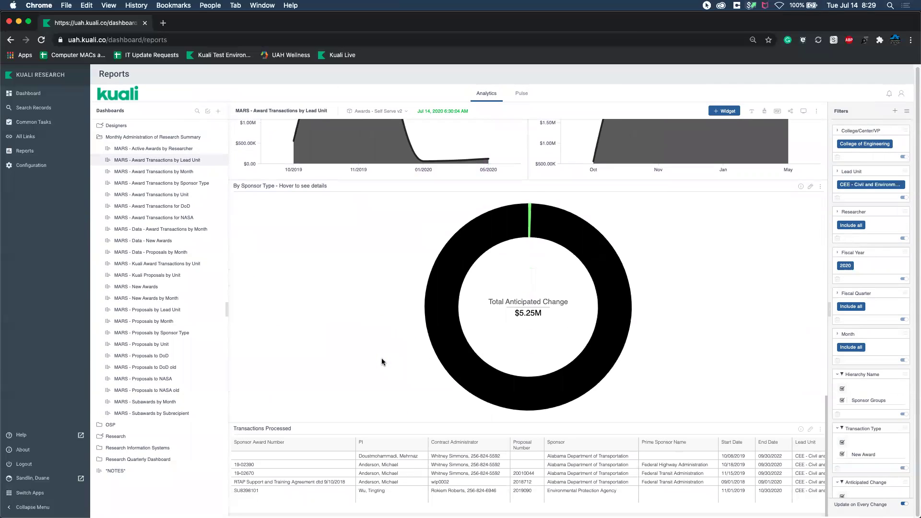
{"action": "scroll", "coordinate": [382, 360], "scroll_direction": "up", "scroll_amount": 2}
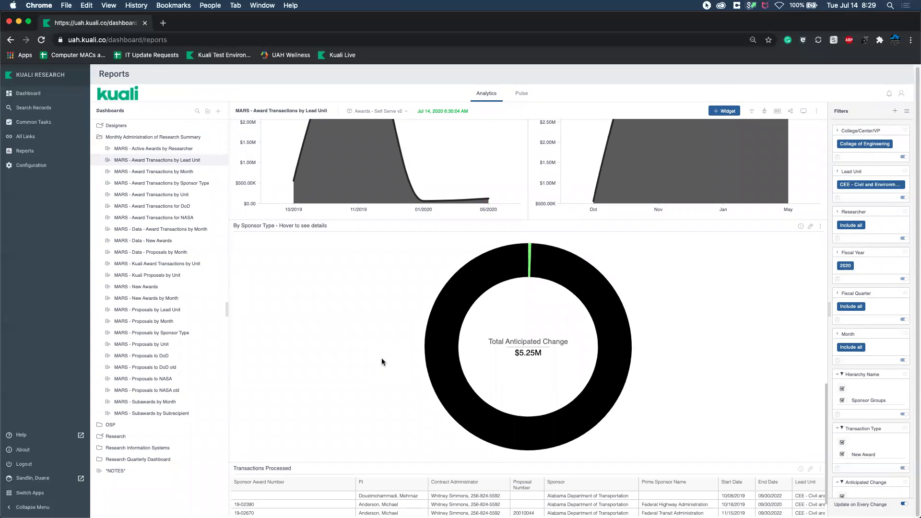
{"action": "mouse_move", "coordinate": [436, 329]}
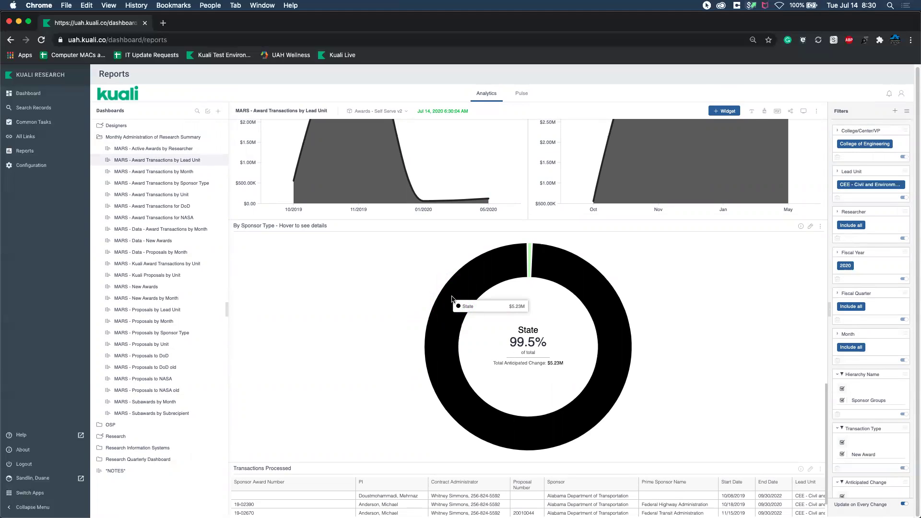
{"action": "left_click_drag", "start_coordinate": [480, 269], "coordinate": [530, 258]}
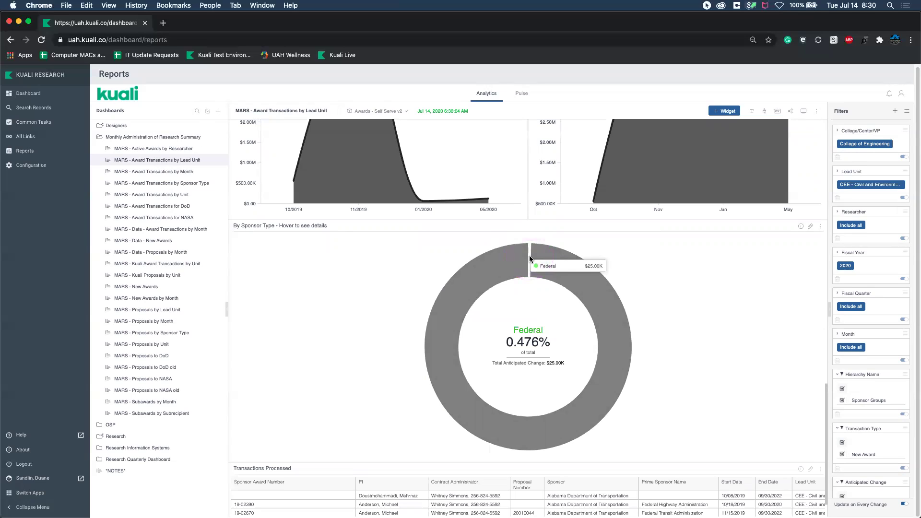
{"action": "left_click", "coordinate": [450, 247]}
Step: Examine the monthly and cumulative totals, the COI and PI amounts by researcher, and the lead unit and college bar values
{"action": "scroll", "coordinate": [438, 247], "scroll_direction": "up", "scroll_amount": 3}
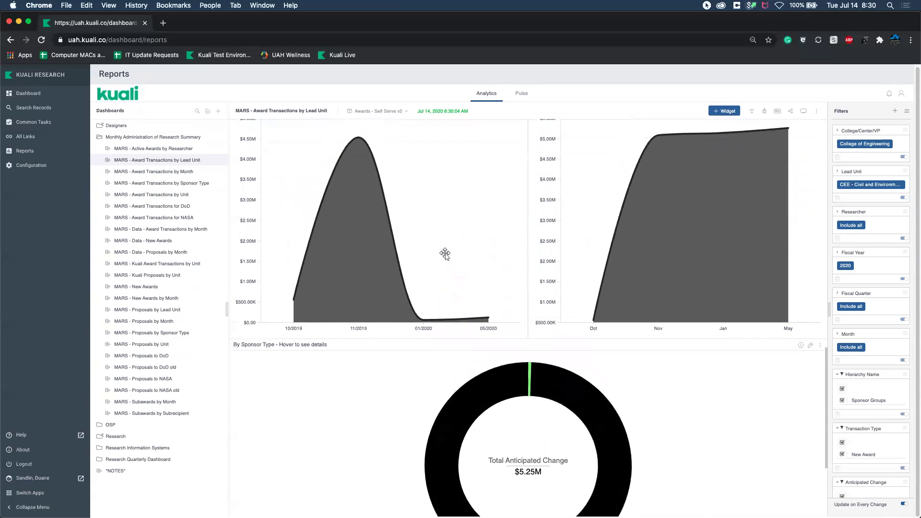
{"action": "scroll", "coordinate": [445, 254], "scroll_direction": "up", "scroll_amount": 2}
{"action": "left_click_drag", "start_coordinate": [381, 212], "coordinate": [361, 208]}
{"action": "mouse_move", "coordinate": [305, 381]}
{"action": "left_mouse_down"}
{"action": "mouse_move", "coordinate": [296, 371]}
{"action": "mouse_move", "coordinate": [424, 386]}
{"action": "mouse_move", "coordinate": [491, 370]}
{"action": "mouse_move", "coordinate": [592, 387]}
{"action": "mouse_move", "coordinate": [608, 287]}
{"action": "mouse_move", "coordinate": [644, 214]}
{"action": "mouse_move", "coordinate": [657, 204]}
{"action": "mouse_move", "coordinate": [787, 194]}
{"action": "mouse_move", "coordinate": [671, 211]}
{"action": "left_mouse_up"}
{"action": "scroll", "coordinate": [474, 232], "scroll_direction": "up", "scroll_amount": 4}
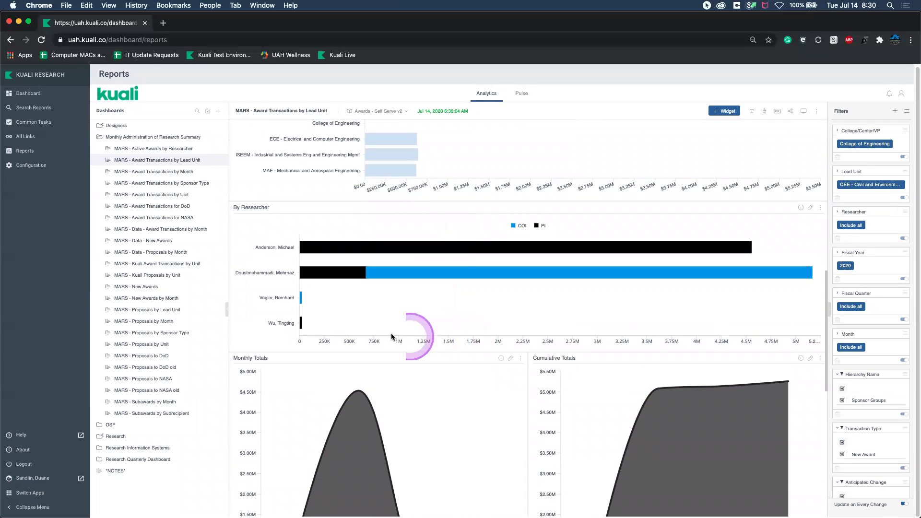
{"action": "mouse_move", "coordinate": [311, 276]}
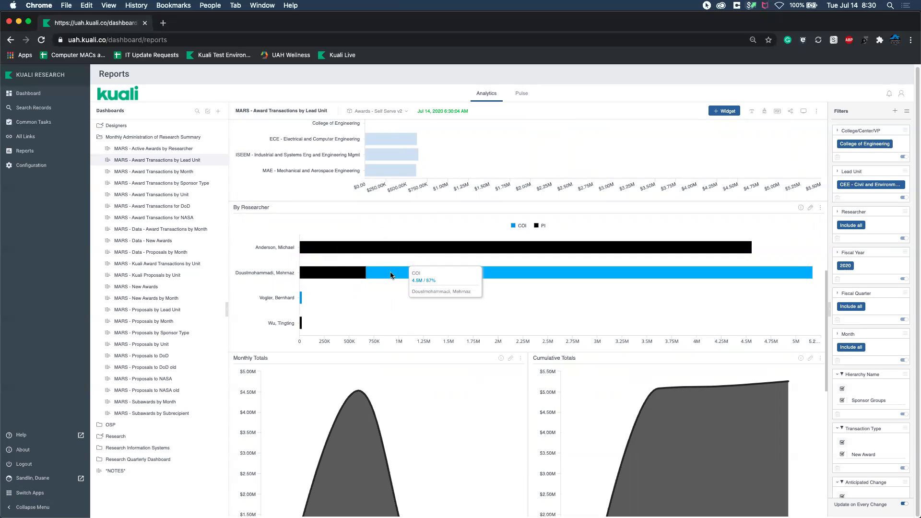
{"action": "scroll", "coordinate": [390, 271], "scroll_direction": "up", "scroll_amount": 5}
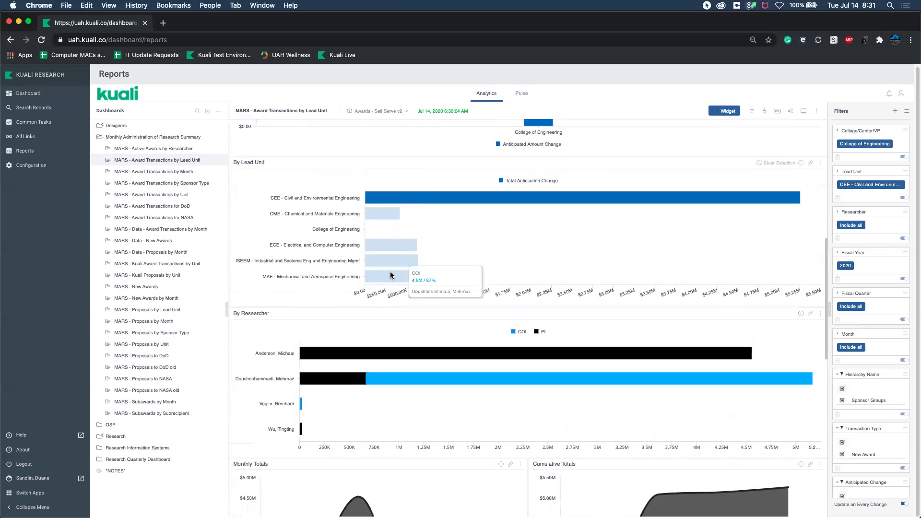
{"action": "mouse_move", "coordinate": [418, 204]}
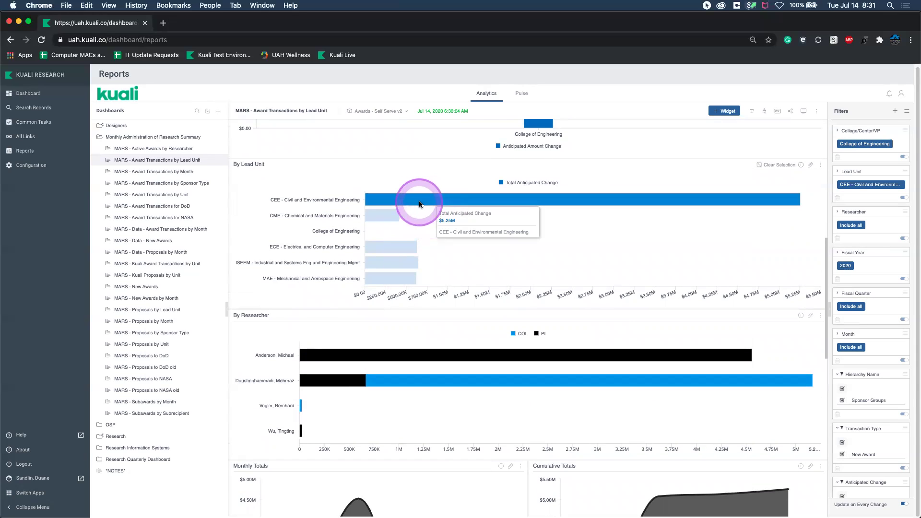
{"action": "mouse_move", "coordinate": [390, 220]}
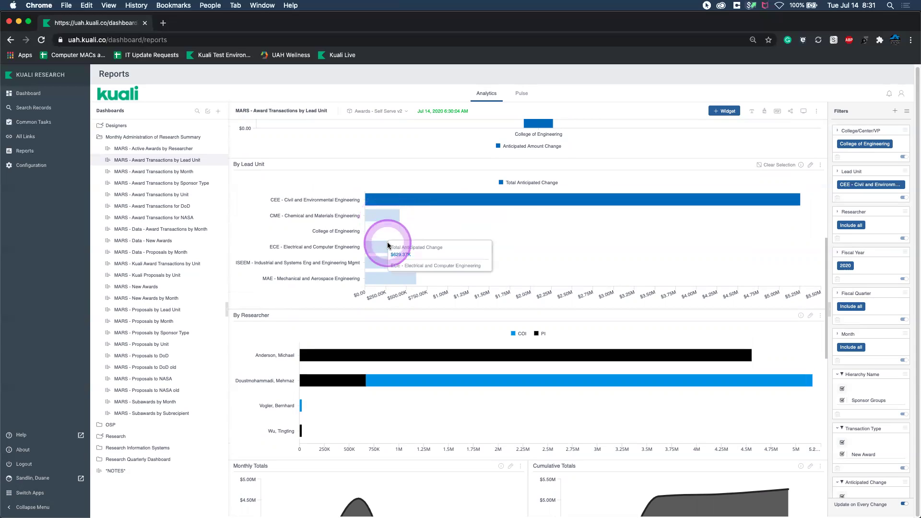
{"action": "scroll", "coordinate": [419, 246], "scroll_direction": "up", "scroll_amount": 5}
{"action": "scroll", "coordinate": [418, 248], "scroll_direction": "up", "scroll_amount": 4}
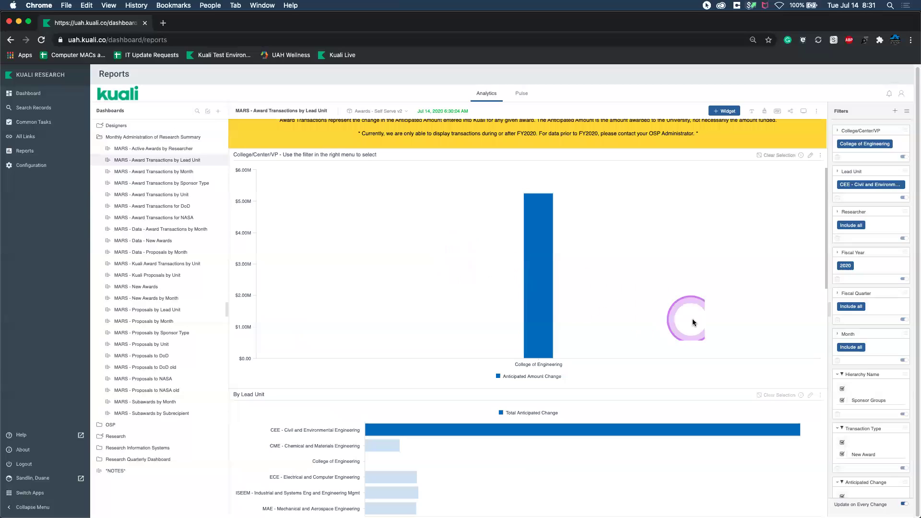
{"action": "mouse_move", "coordinate": [532, 267]}
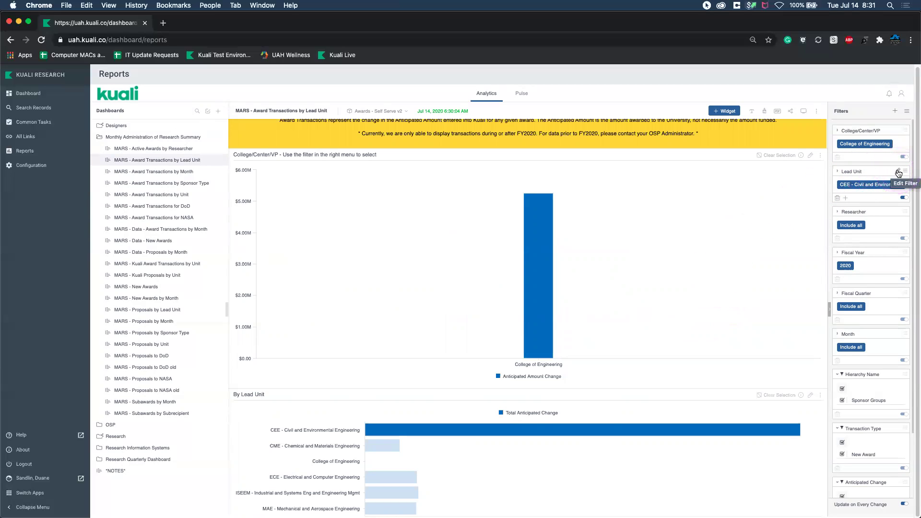
Step: Reset the Lead Unit and College/Center/VP filters to include all members
{"action": "left_click", "coordinate": [898, 172]}
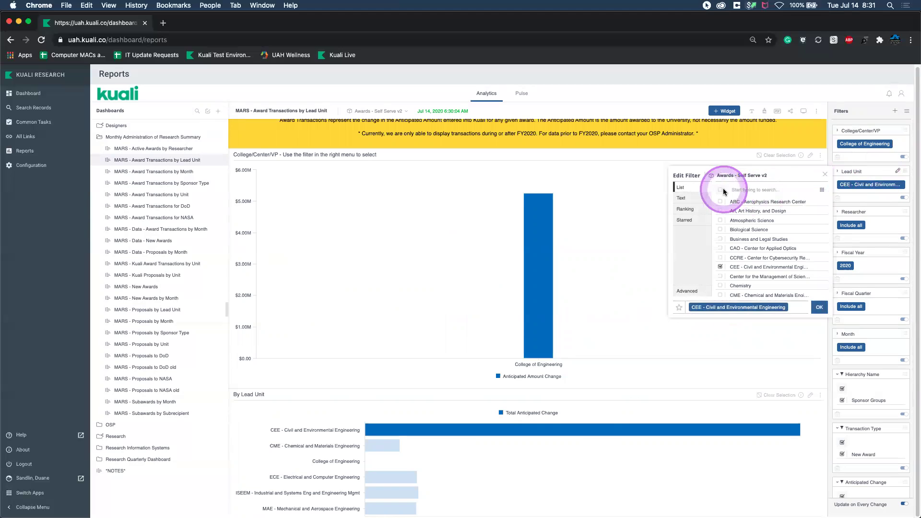
{"action": "left_click", "coordinate": [719, 191]}
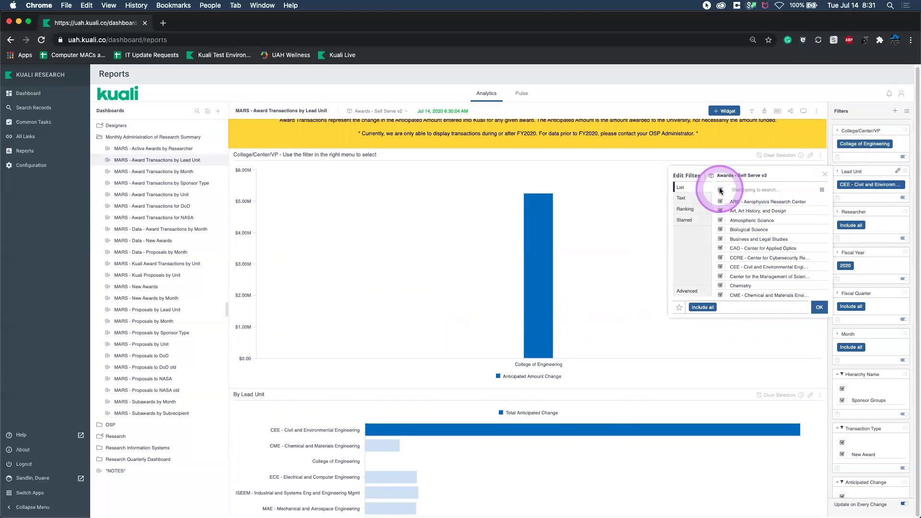
{"action": "left_click", "coordinate": [818, 308]}
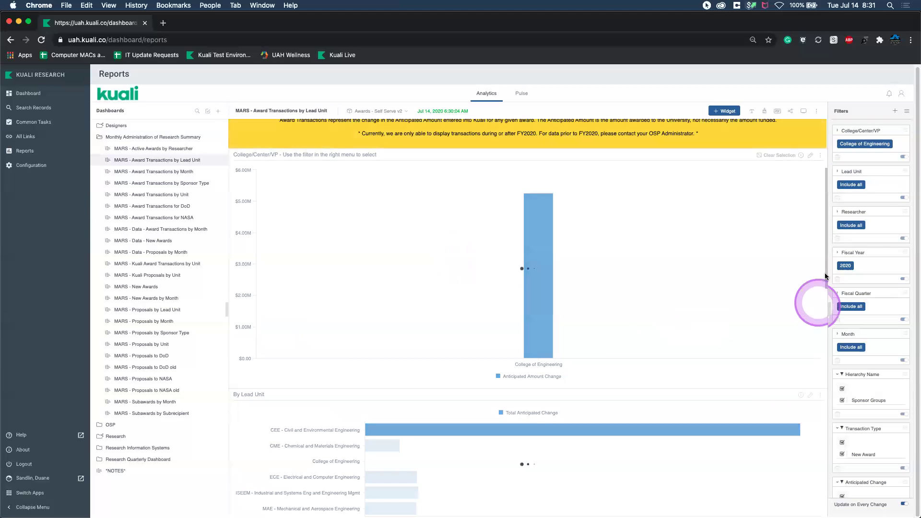
{"action": "left_click", "coordinate": [896, 132]}
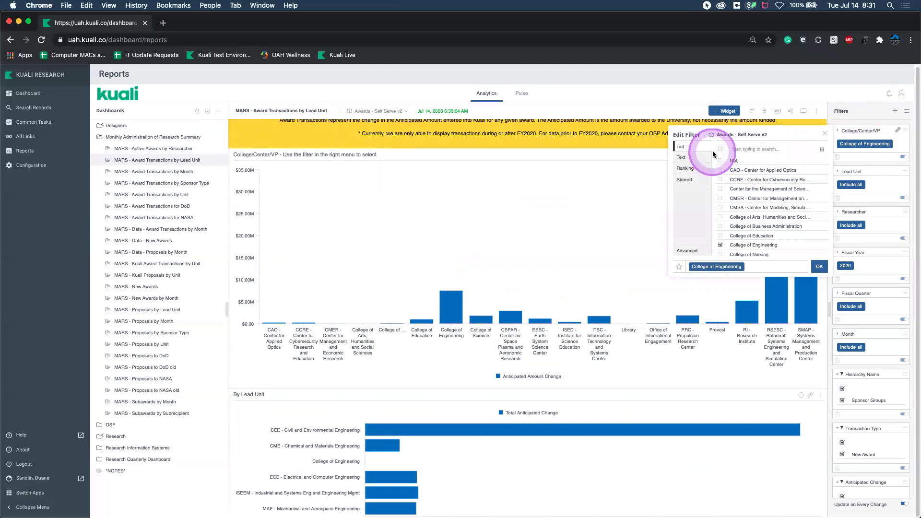
{"action": "left_click", "coordinate": [720, 151]}
{"action": "left_click", "coordinate": [820, 266]}
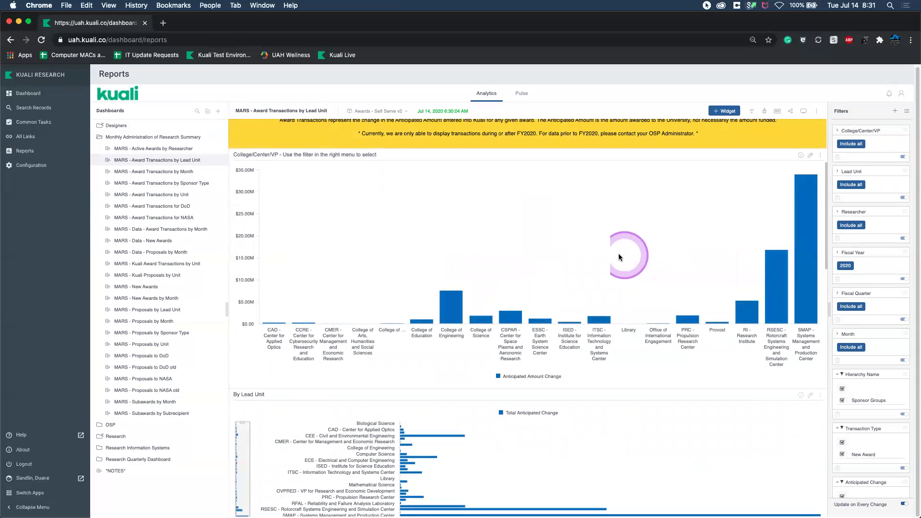
Step: Filter the dashboard to College of Engineering directly from its bar in the College/Center/VP chart
{"action": "mouse_move", "coordinate": [441, 307]}
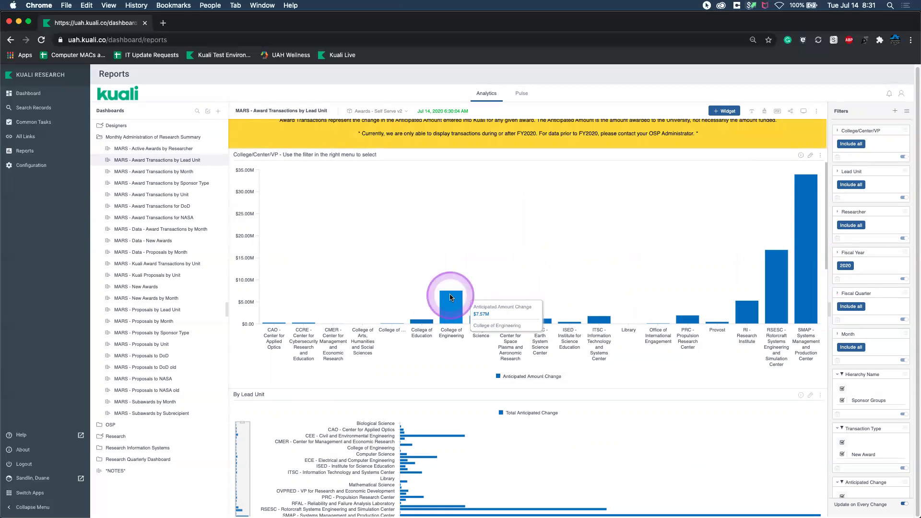
{"action": "mouse_move", "coordinate": [478, 321]}
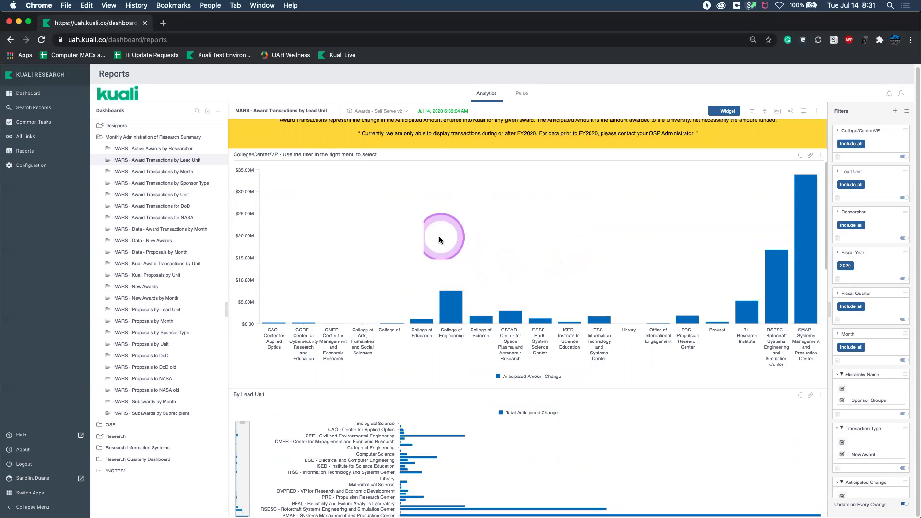
{"action": "left_click", "coordinate": [453, 294]}
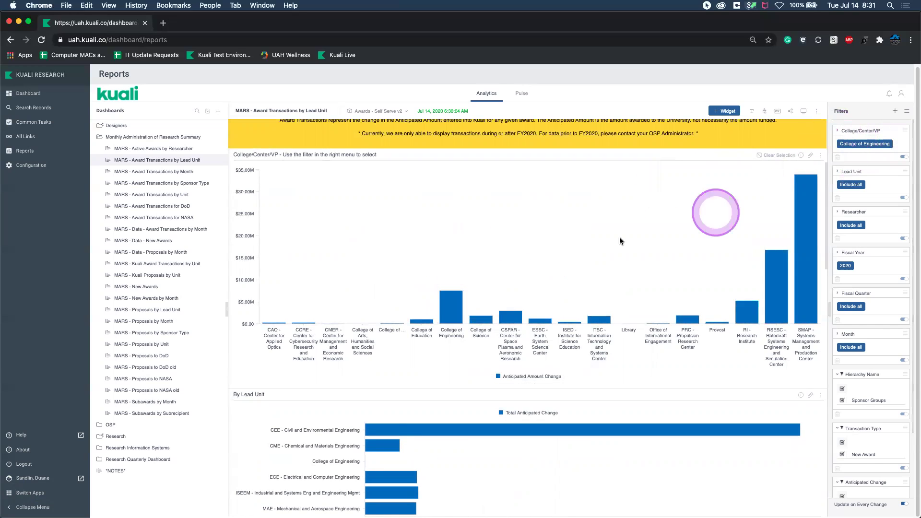
Step: Narrow the dashboard from the chart bars to the CEE - Civil and Environmental Engineering lead unit and the first researcher listed
{"action": "scroll", "coordinate": [520, 247], "scroll_direction": "down", "scroll_amount": 3}
{"action": "mouse_move", "coordinate": [401, 341]}
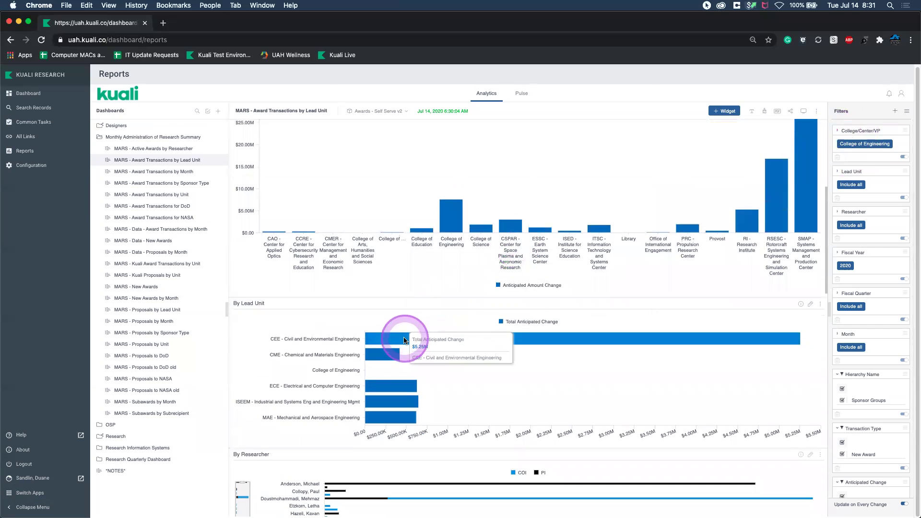
{"action": "left_click", "coordinate": [401, 341]}
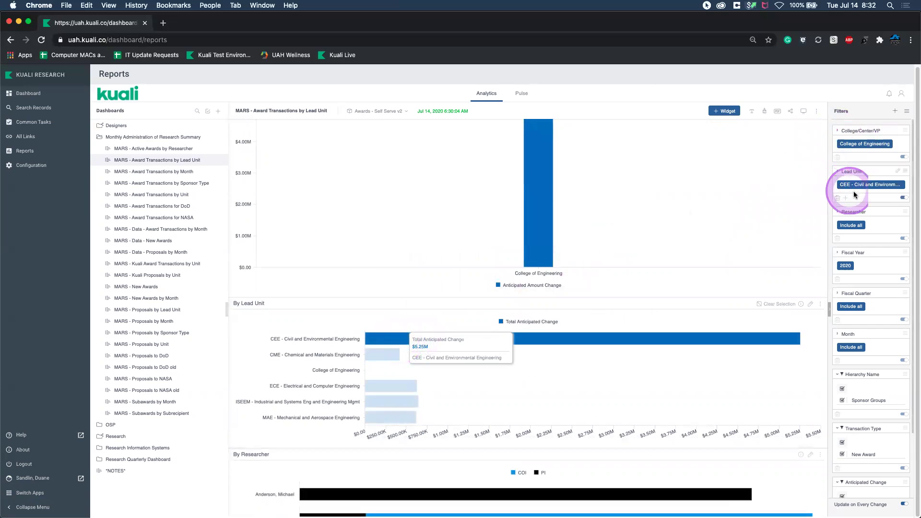
{"action": "scroll", "coordinate": [588, 224], "scroll_direction": "down", "scroll_amount": 5}
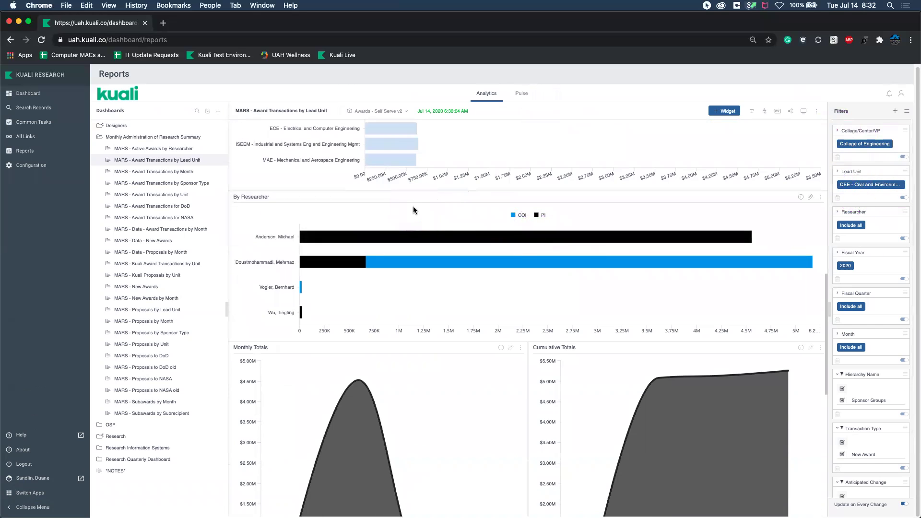
{"action": "left_click", "coordinate": [361, 240]}
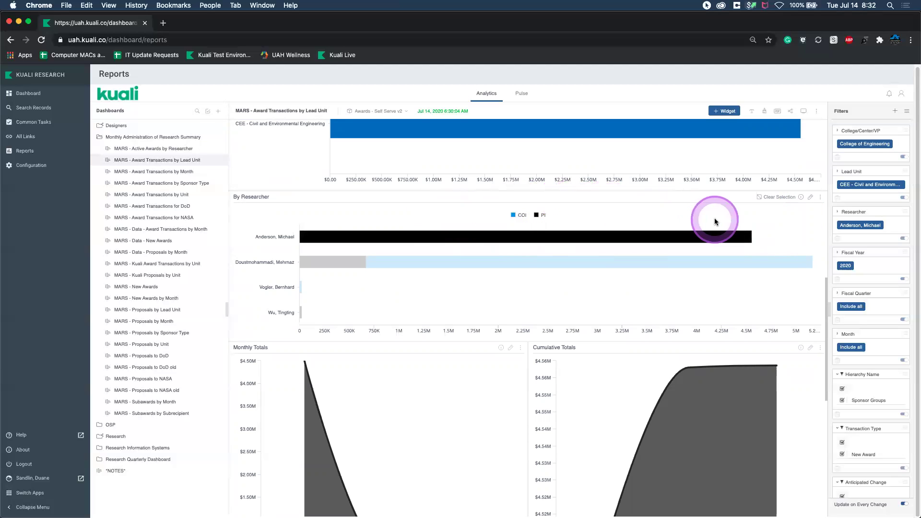
Step: Clear the chart selections for researcher, lead unit and college so that all three filters include all members
{"action": "left_click", "coordinate": [777, 199]}
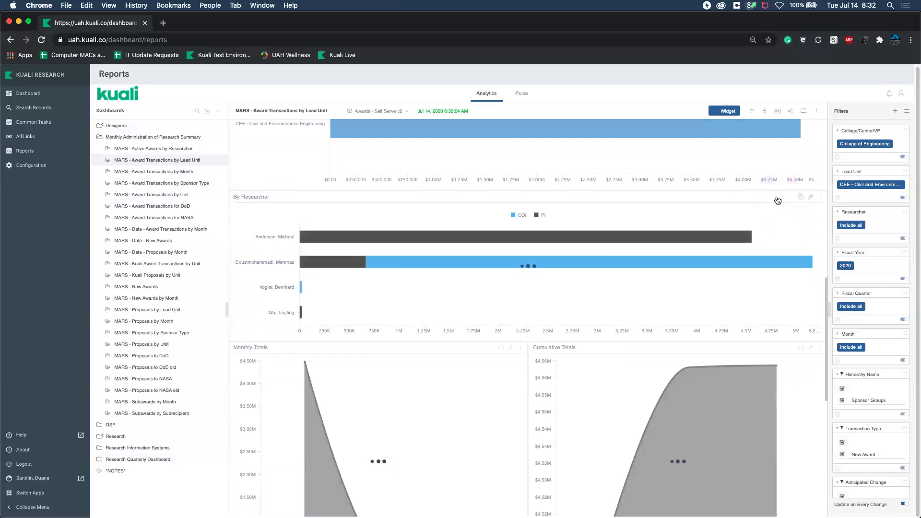
{"action": "scroll", "coordinate": [776, 192], "scroll_direction": "up", "scroll_amount": 5}
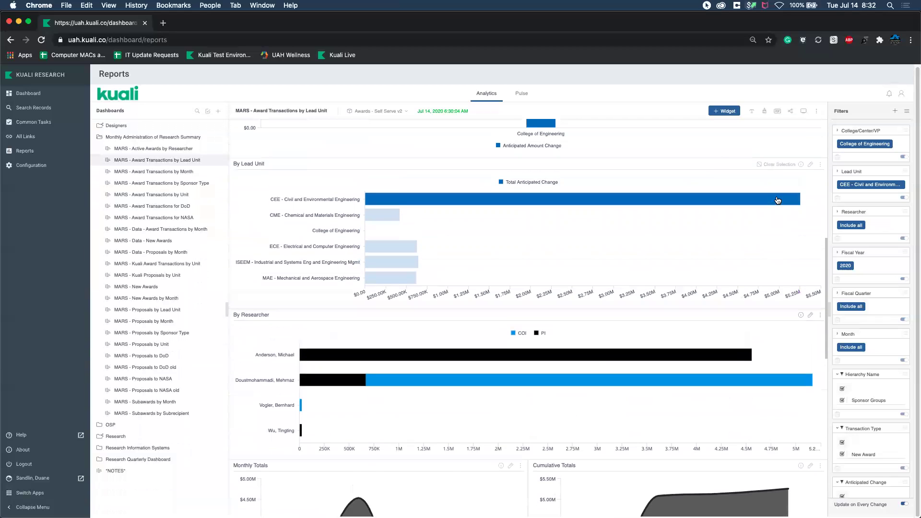
{"action": "left_click", "coordinate": [777, 179]}
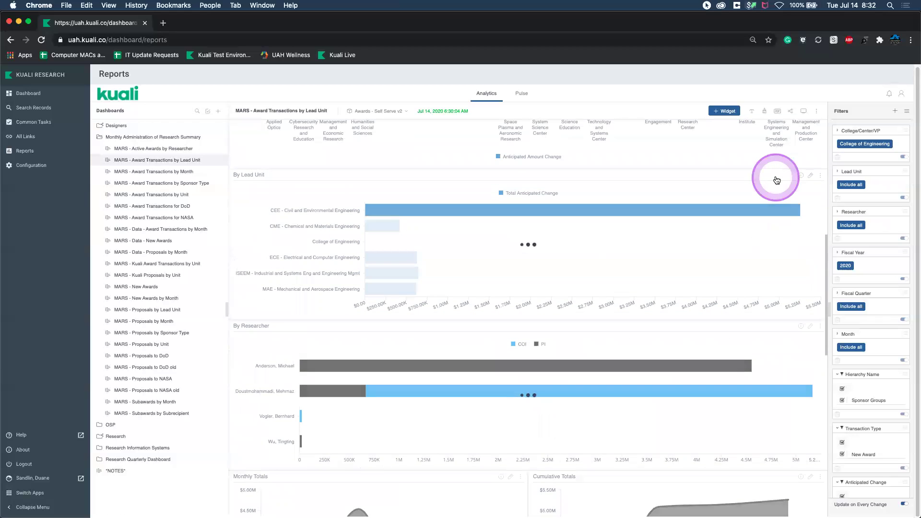
{"action": "scroll", "coordinate": [775, 178], "scroll_direction": "up", "scroll_amount": 5}
{"action": "left_click", "coordinate": [777, 188]}
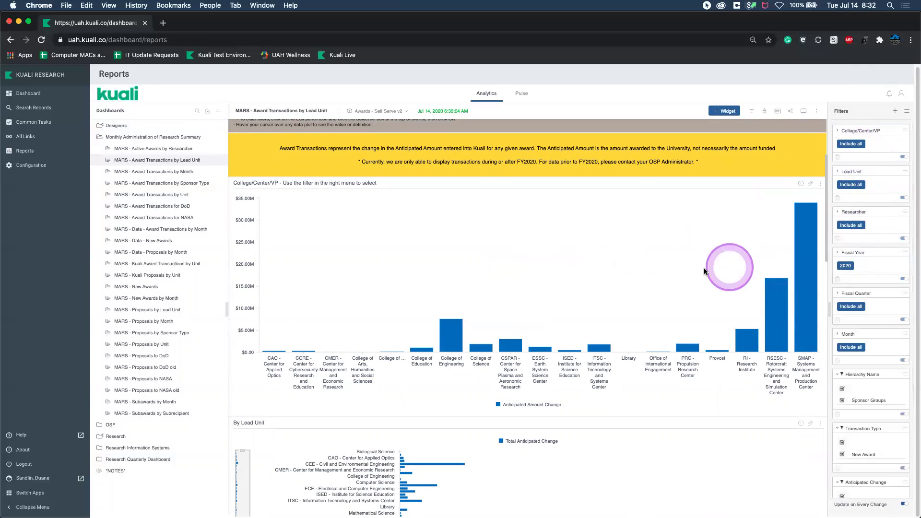
Step: Deselect all members in the Researcher filter, search for a researcher by surname, and filter the dashboard to the second match
{"action": "scroll", "coordinate": [654, 264], "scroll_direction": "down", "scroll_amount": 1}
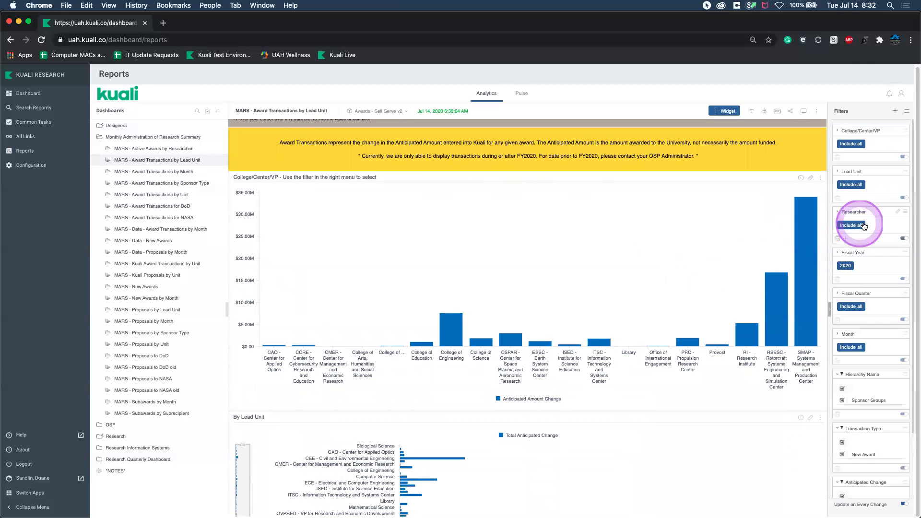
{"action": "left_click", "coordinate": [897, 214]}
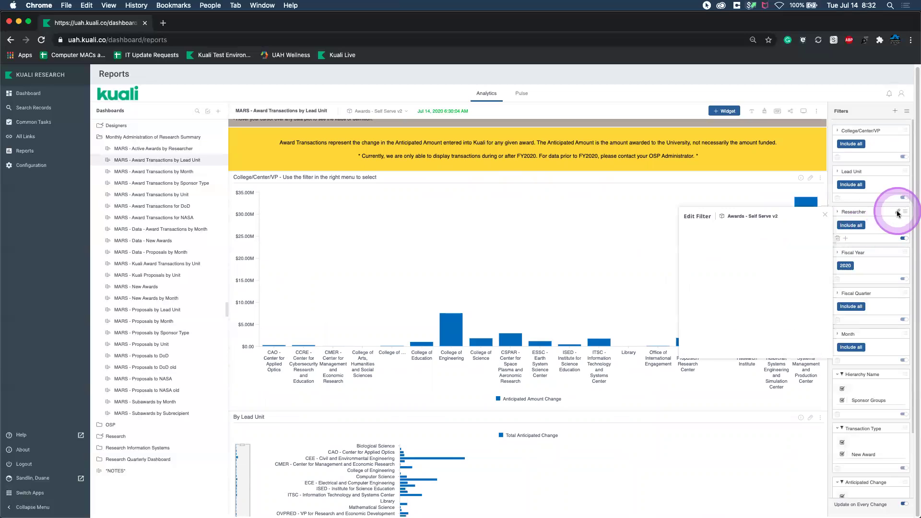
{"action": "left_click", "coordinate": [721, 231]}
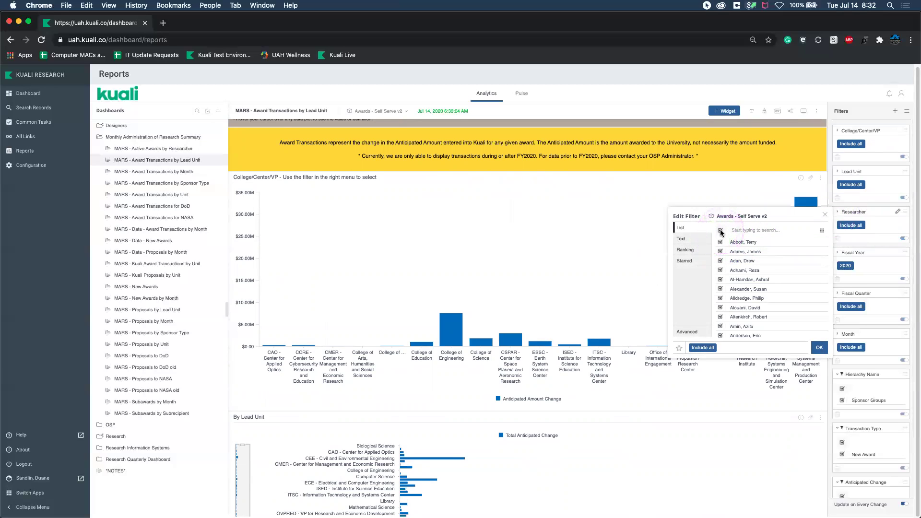
{"action": "left_click", "coordinate": [721, 231]}
{"action": "left_click", "coordinate": [752, 230]}
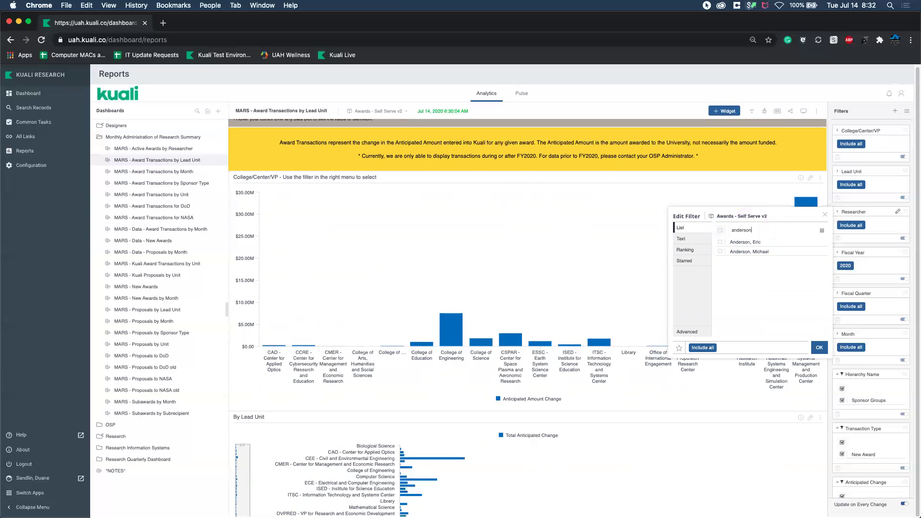
{"action": "left_click", "coordinate": [721, 253]}
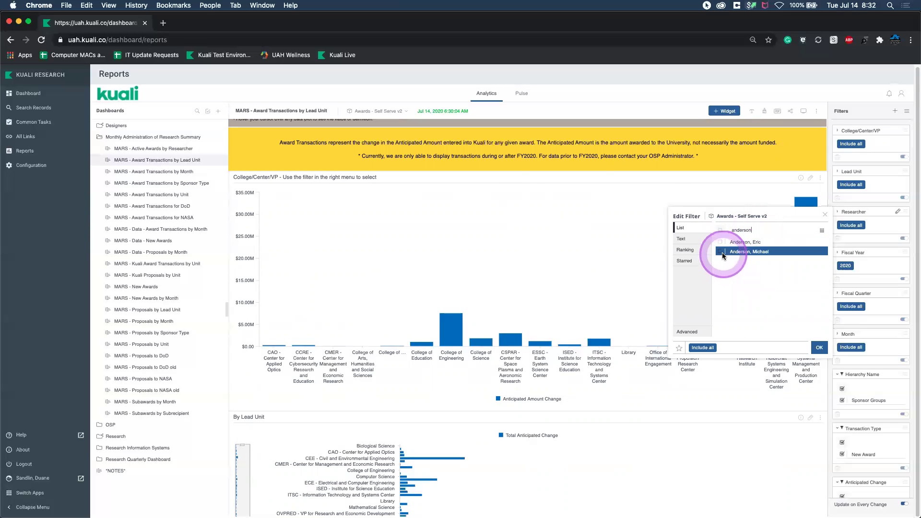
{"action": "left_click", "coordinate": [819, 347]}
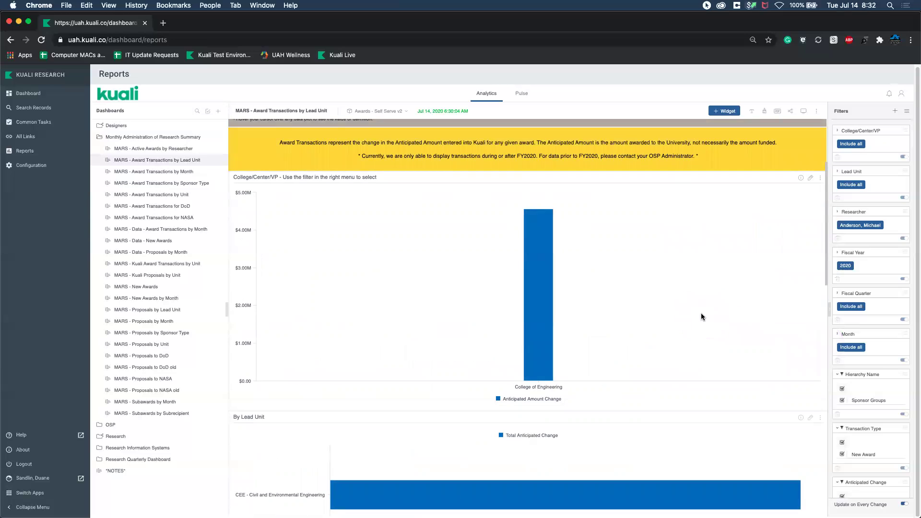
Step: Examine the filtered researcher's results in the college, lead unit, monthly, cumulative and sponsor type charts and the Transactions Processed table
{"action": "scroll", "coordinate": [700, 314], "scroll_direction": "down", "scroll_amount": 2}
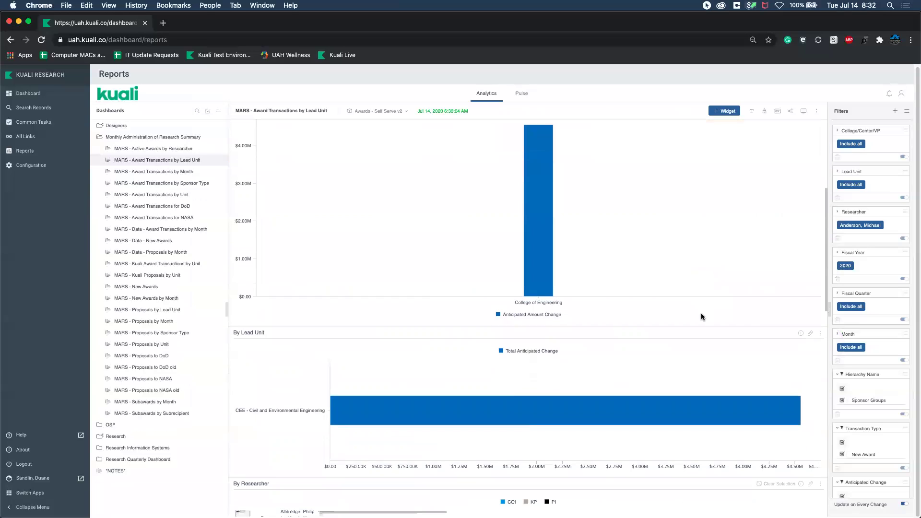
{"action": "left_click", "coordinate": [648, 220]}
{"action": "left_click", "coordinate": [622, 205]}
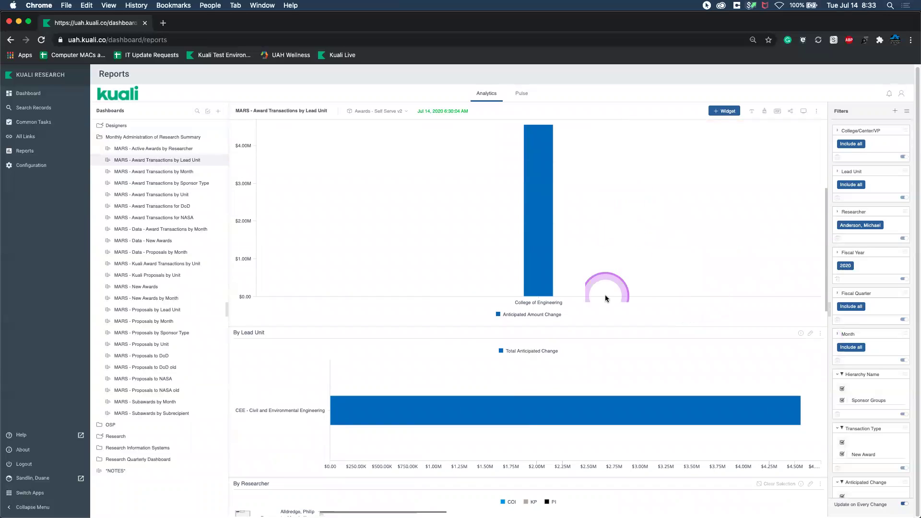
{"action": "left_click", "coordinate": [392, 410]}
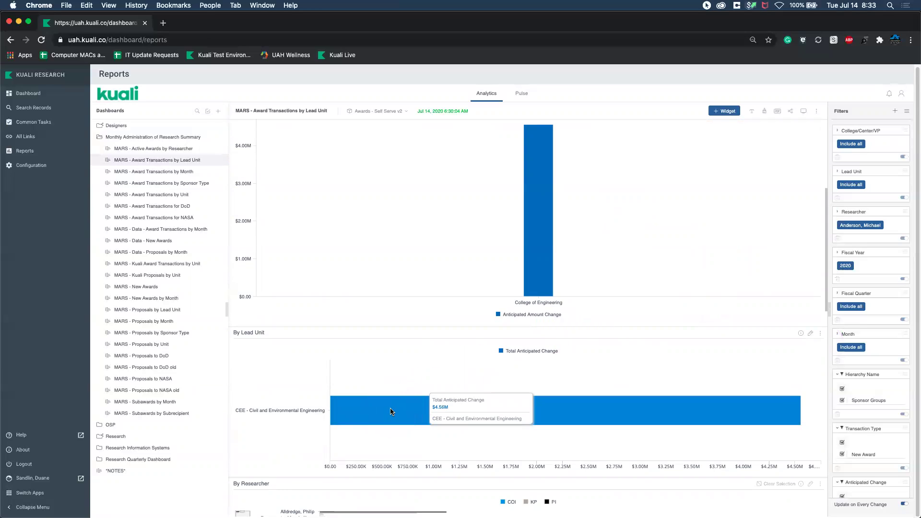
{"action": "left_click", "coordinate": [462, 230]}
{"action": "left_click", "coordinate": [538, 217]}
{"action": "left_click", "coordinate": [632, 281]}
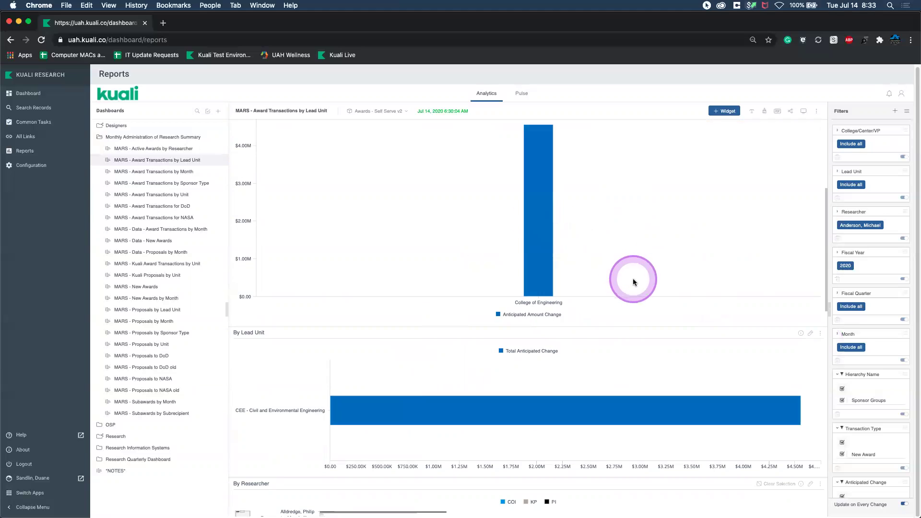
{"action": "scroll", "coordinate": [637, 285], "scroll_direction": "down", "scroll_amount": 1}
{"action": "scroll", "coordinate": [637, 283], "scroll_direction": "down", "scroll_amount": 7}
{"action": "left_click", "coordinate": [518, 345]}
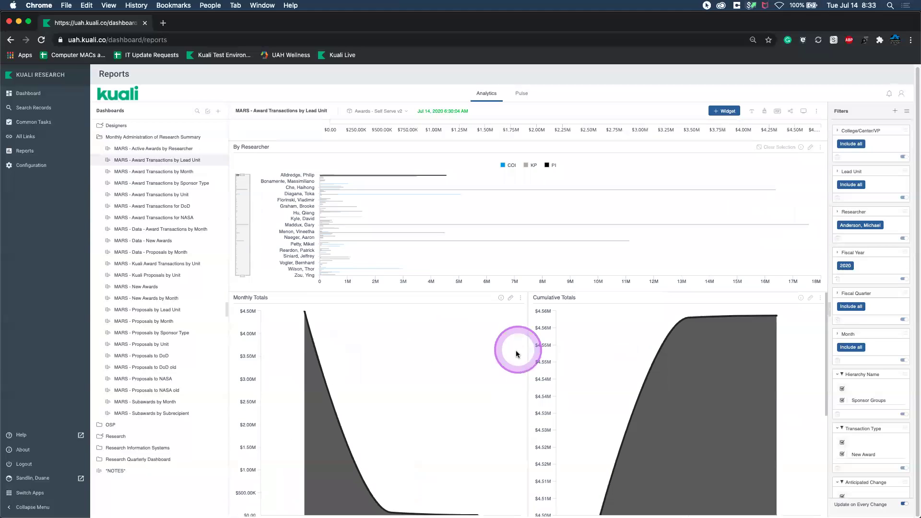
{"action": "scroll", "coordinate": [480, 360], "scroll_direction": "down", "scroll_amount": 2}
{"action": "left_click", "coordinate": [457, 371]}
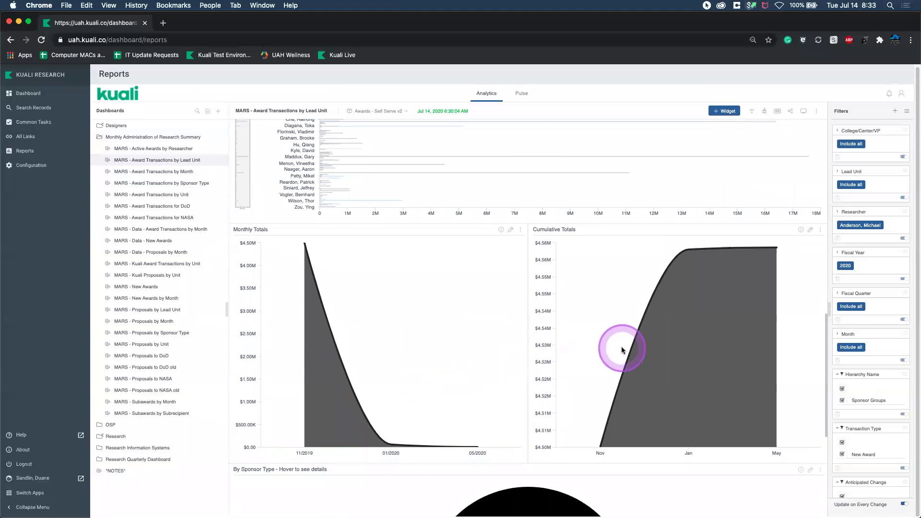
{"action": "scroll", "coordinate": [621, 346], "scroll_direction": "down", "scroll_amount": 5}
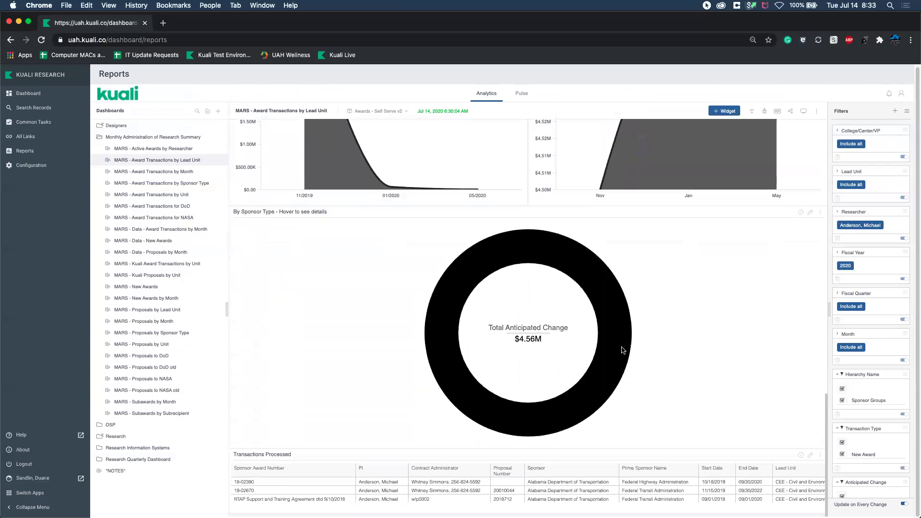
{"action": "mouse_move", "coordinate": [616, 348]}
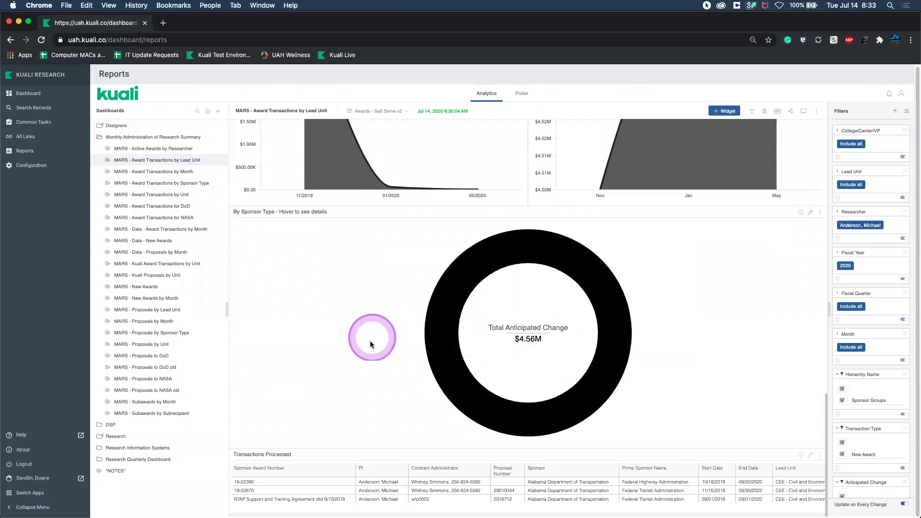
Step: Zoom the By Researcher chart to show six researchers at a time and move the visible range down the list
{"action": "scroll", "coordinate": [407, 309], "scroll_direction": "up", "scroll_amount": 8}
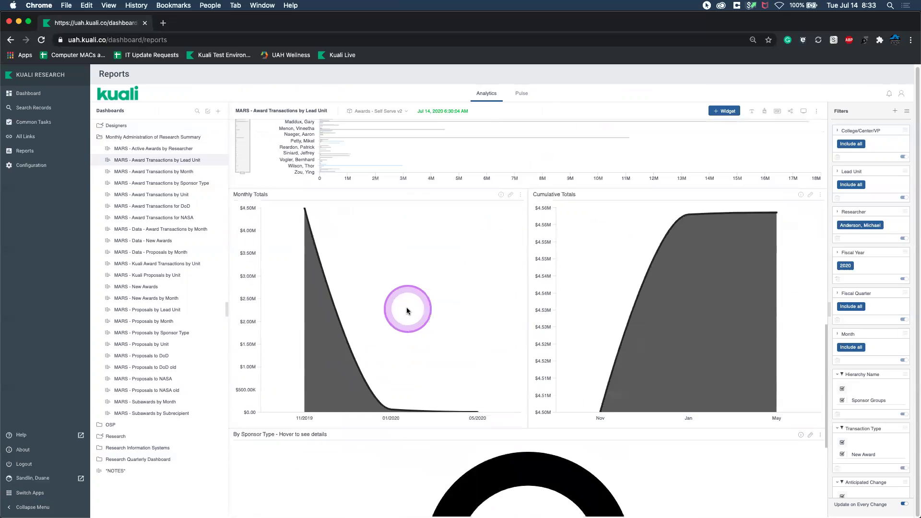
{"action": "mouse_move", "coordinate": [363, 309]}
{"action": "left_mouse_down"}
{"action": "mouse_move", "coordinate": [298, 298]}
{"action": "mouse_move", "coordinate": [304, 257]}
{"action": "mouse_move", "coordinate": [308, 338]}
{"action": "left_mouse_up"}
{"action": "mouse_move", "coordinate": [303, 305]}
{"action": "left_mouse_down"}
{"action": "mouse_move", "coordinate": [302, 263]}
{"action": "mouse_move", "coordinate": [307, 345]}
{"action": "mouse_move", "coordinate": [250, 344]}
{"action": "mouse_move", "coordinate": [243, 353]}
{"action": "mouse_move", "coordinate": [247, 251]}
{"action": "left_mouse_up"}
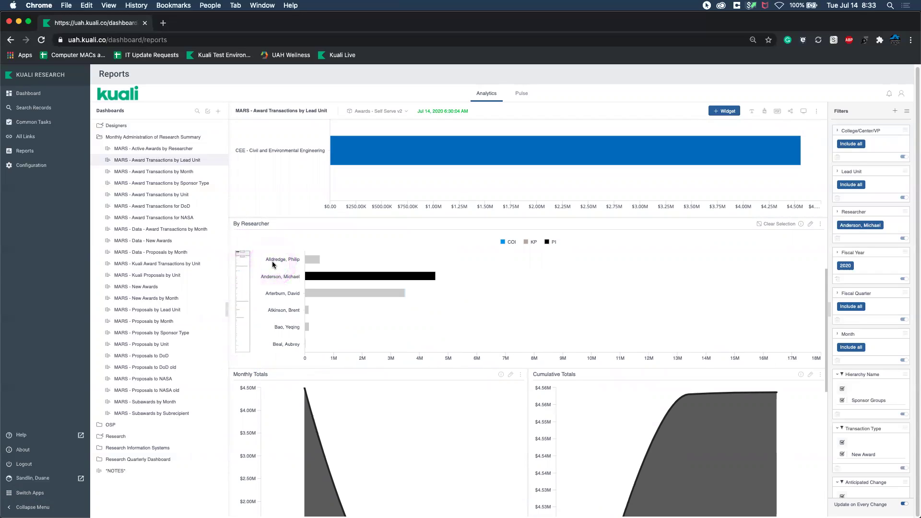
{"action": "left_click", "coordinate": [257, 260]}
{"action": "left_click_drag", "start_coordinate": [249, 255], "coordinate": [245, 277]}
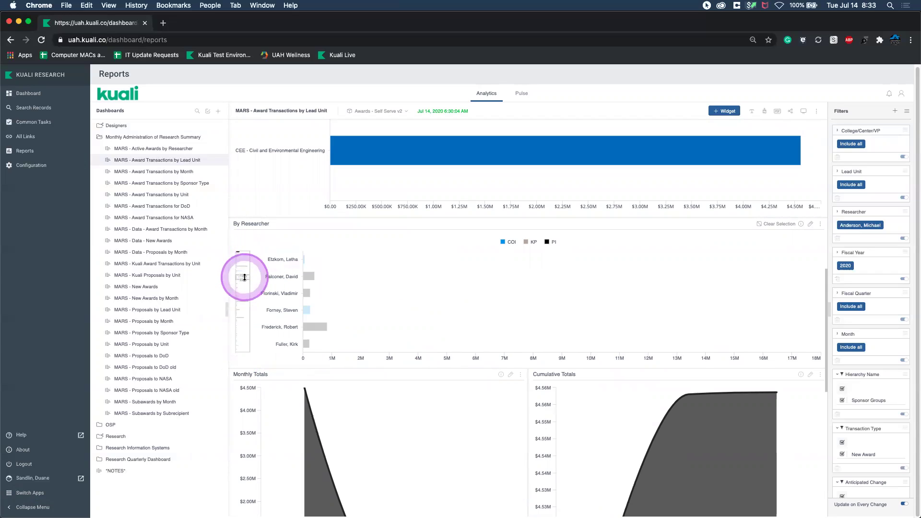
Step: Clear the By Researcher chart selection and widen its visible range to show more researchers from the beginning of the list
{"action": "left_click", "coordinate": [771, 225]}
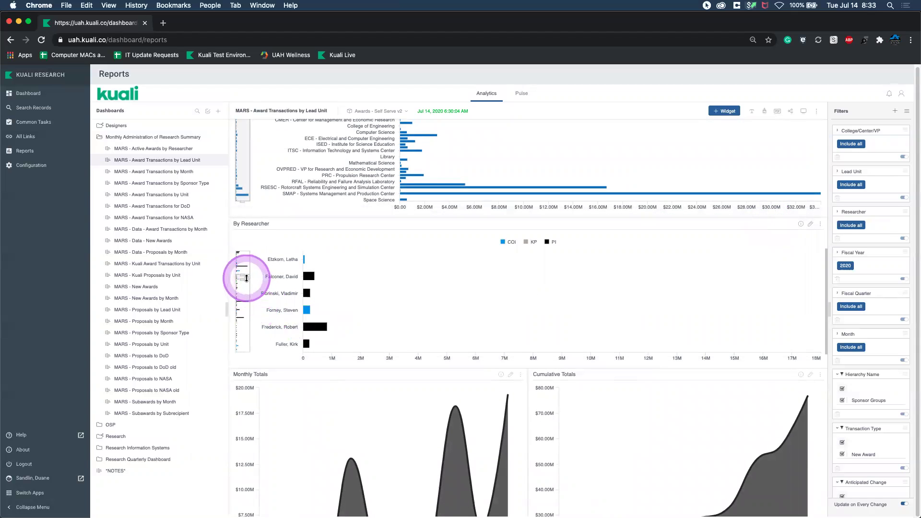
{"action": "mouse_move", "coordinate": [247, 277]}
{"action": "left_mouse_down"}
{"action": "mouse_move", "coordinate": [247, 302]}
{"action": "mouse_move", "coordinate": [244, 260]}
{"action": "left_mouse_up"}
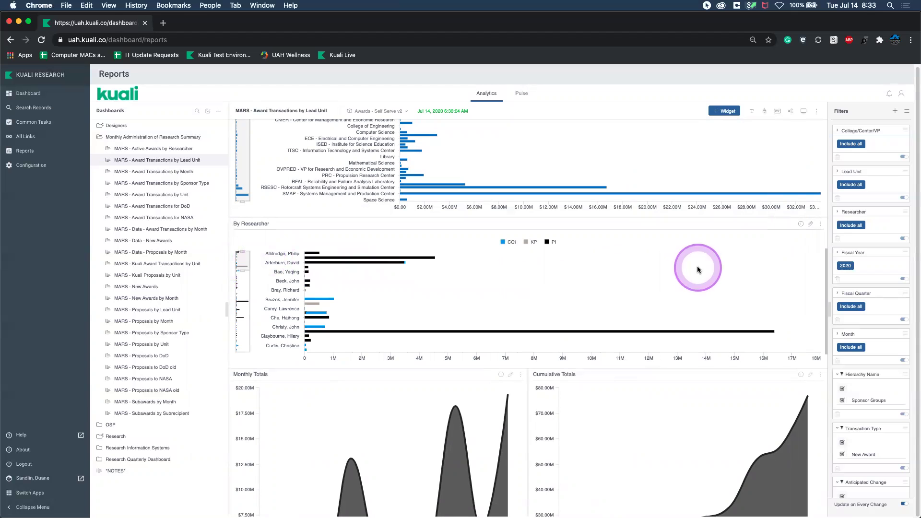
{"action": "scroll", "coordinate": [698, 269], "scroll_direction": "up", "scroll_amount": 5}
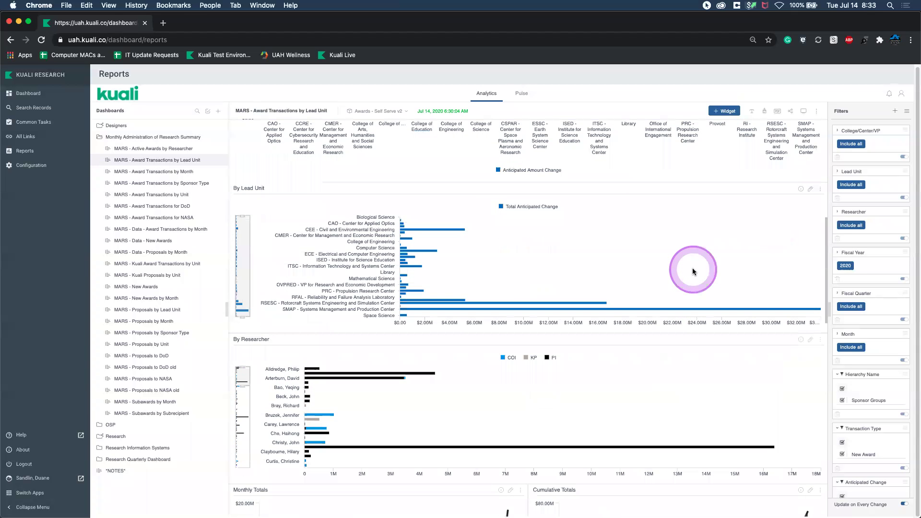
{"action": "scroll", "coordinate": [692, 270], "scroll_direction": "up", "scroll_amount": 12}
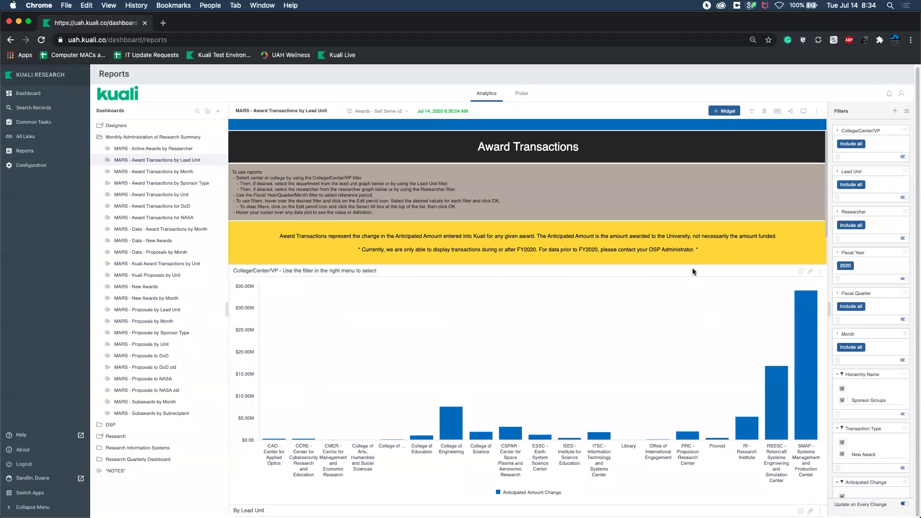
{"action": "scroll", "coordinate": [677, 307], "scroll_direction": "down", "scroll_amount": 2}
{"action": "scroll", "coordinate": [677, 309], "scroll_direction": "up", "scroll_amount": 4}
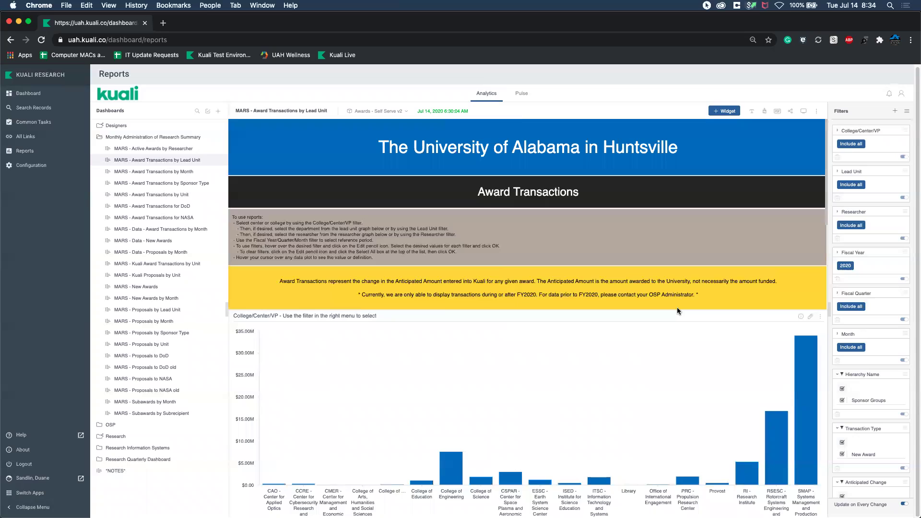
{"action": "left_click", "coordinate": [757, 5]}
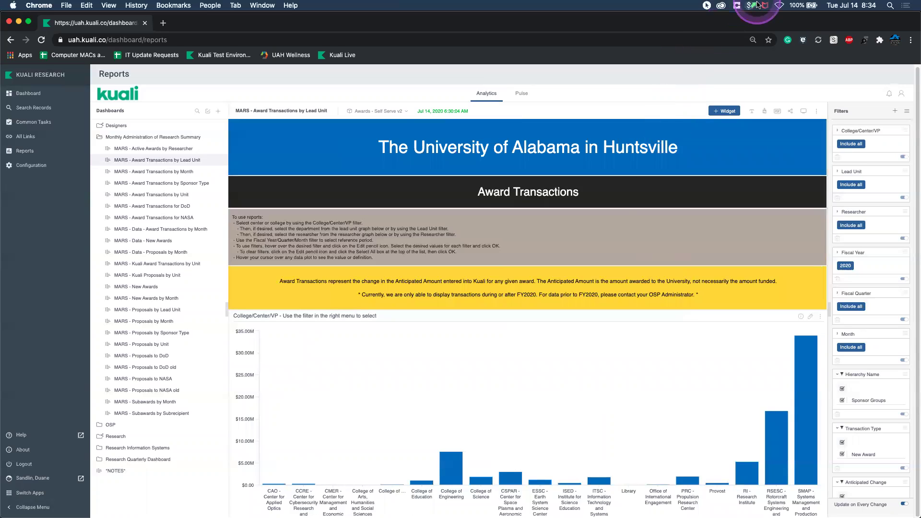